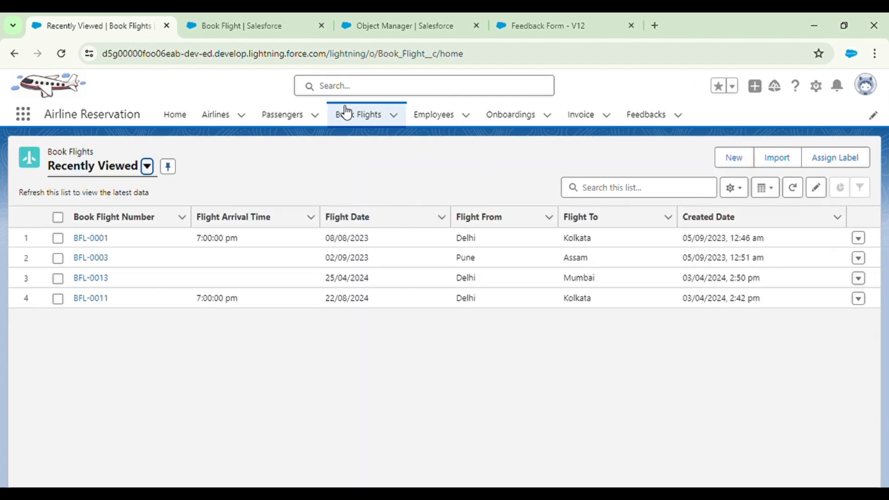
Open booking record BFL-0001 from the Book Flights Recently Viewed list
left_click(90, 238)
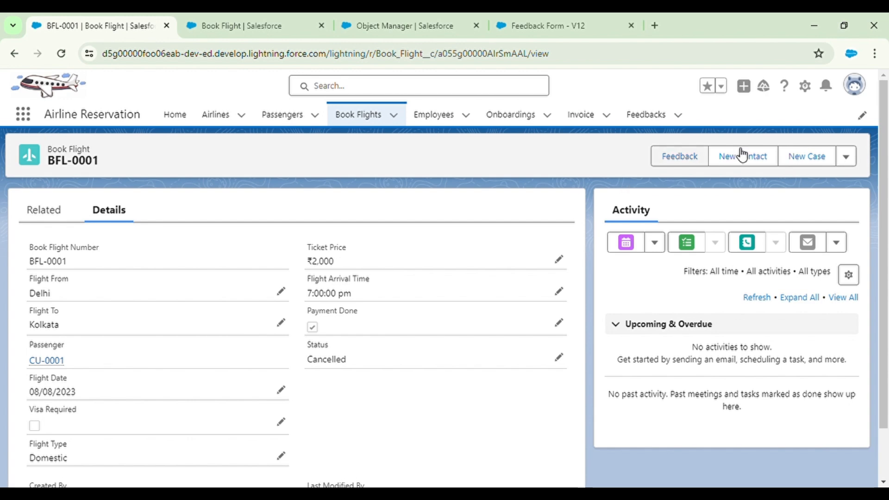
Try the Feedback form on BFL-0001, answering Yes and advancing, then close it unsubmitted
left_click(686, 160)
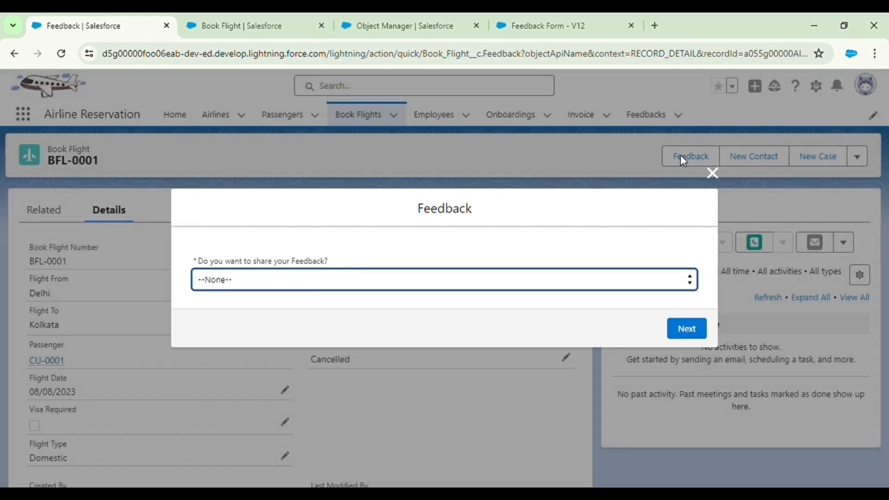
left_click(712, 172)
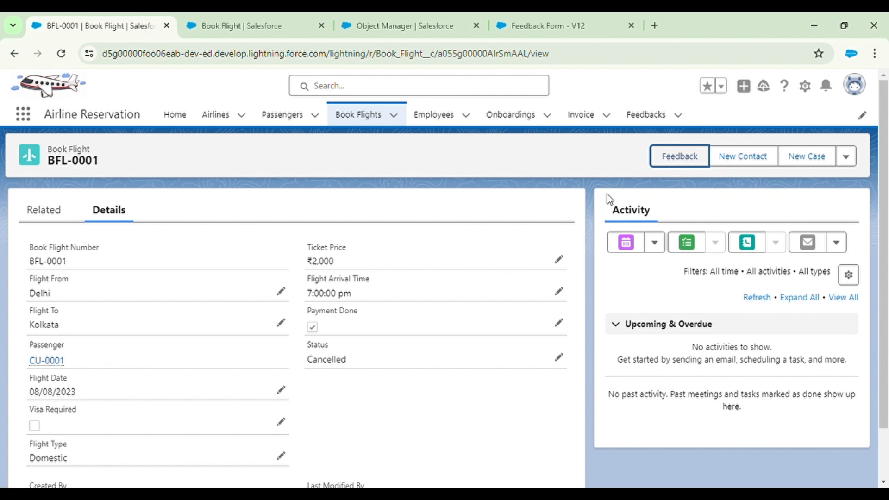
left_click(671, 161)
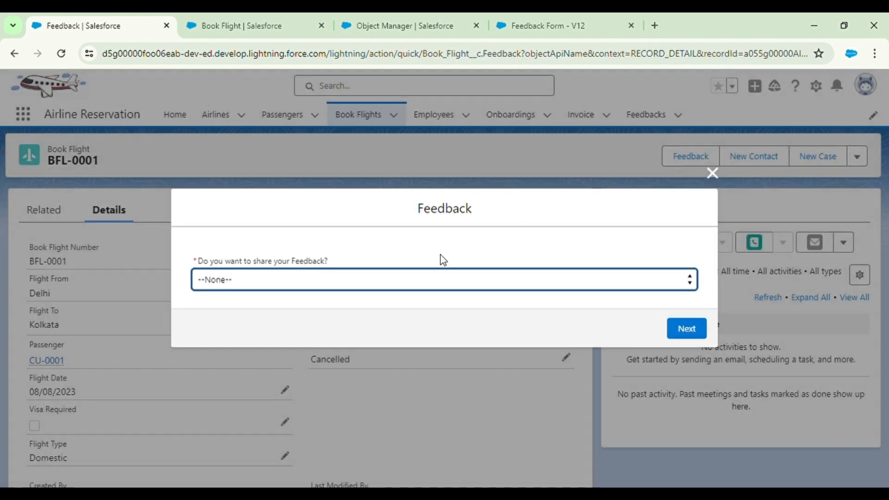
key("Down")
left_click(685, 327)
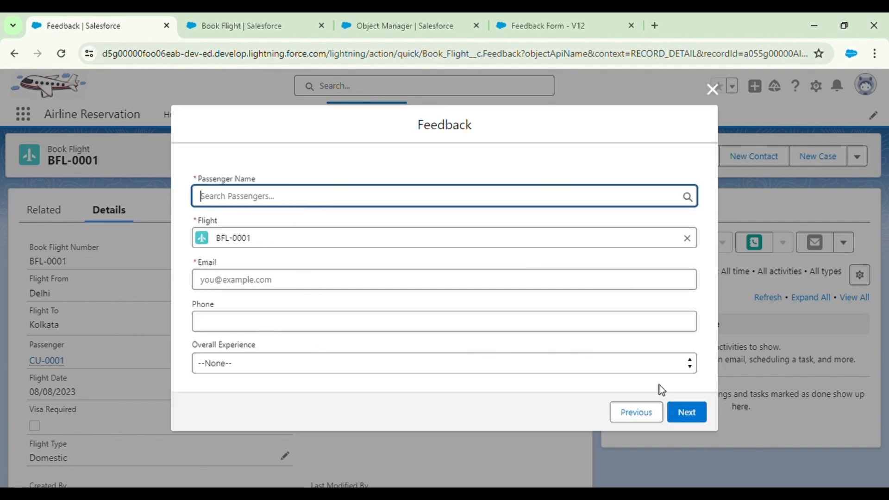
left_click(712, 89)
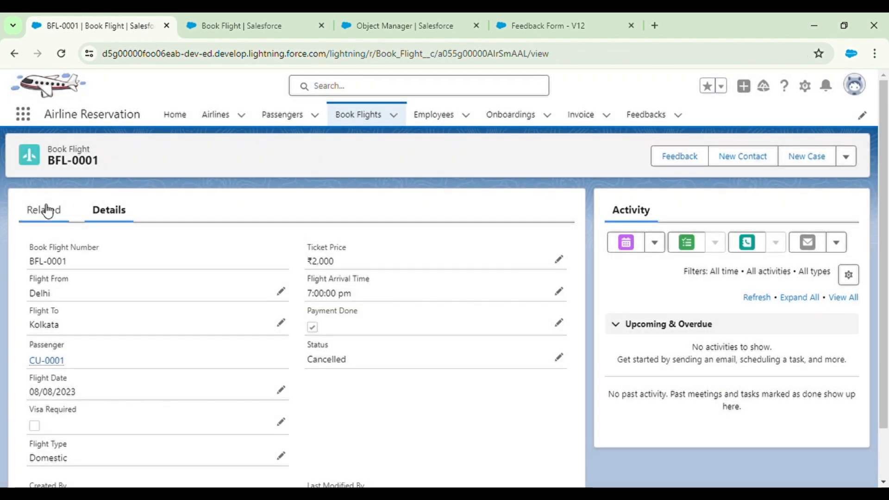
Show BFL-0001's related lists down to invoice INV-0001 and feedback F-0001
left_click(46, 207)
scroll(205, 366, "down", 6)
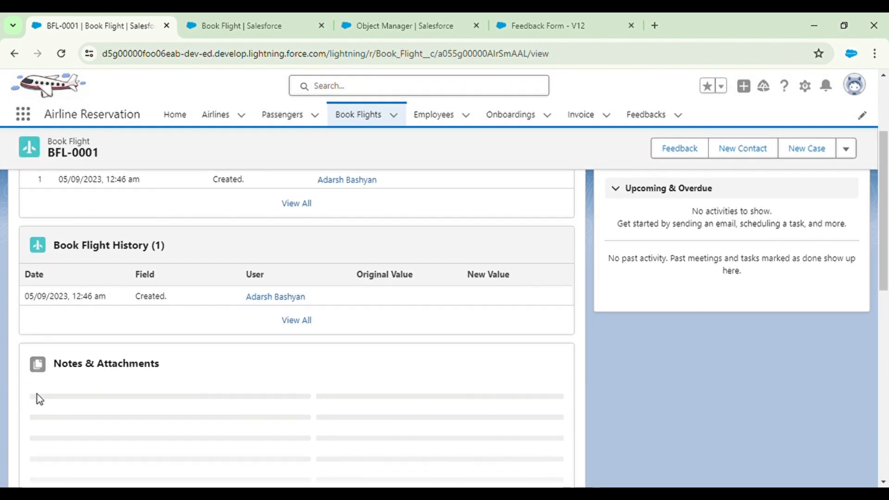
scroll(124, 422, "down", 2)
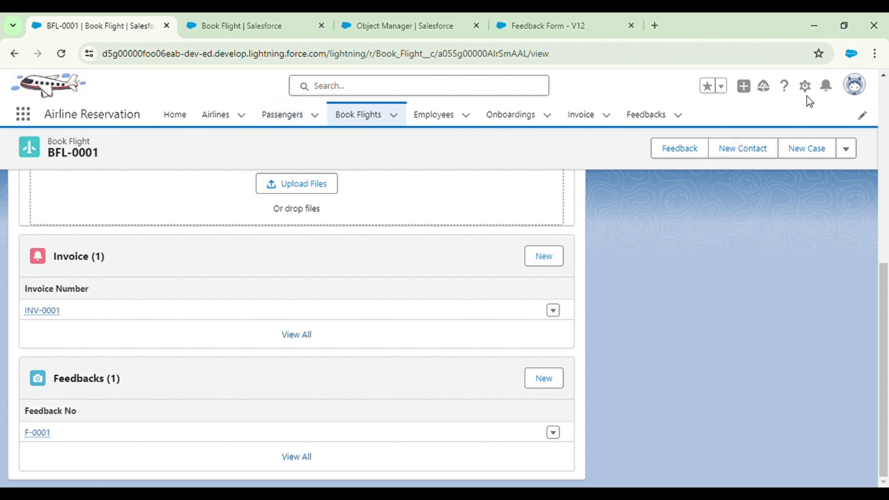
Open the Book Flight Layout in Object Manager and bring up its related lists
left_click(241, 16)
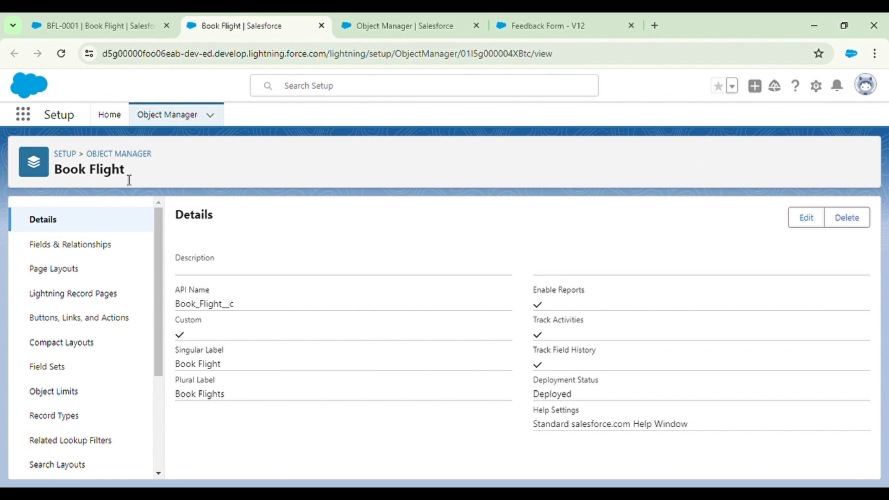
left_click(66, 266)
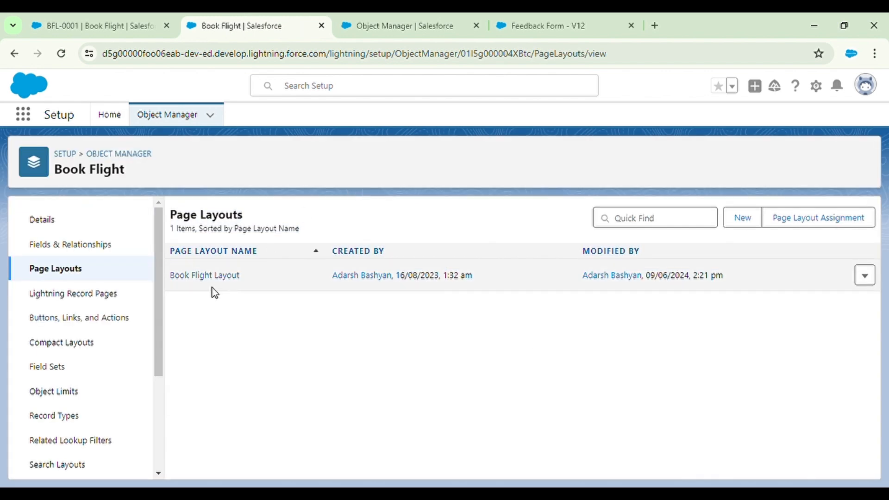
left_click(208, 277)
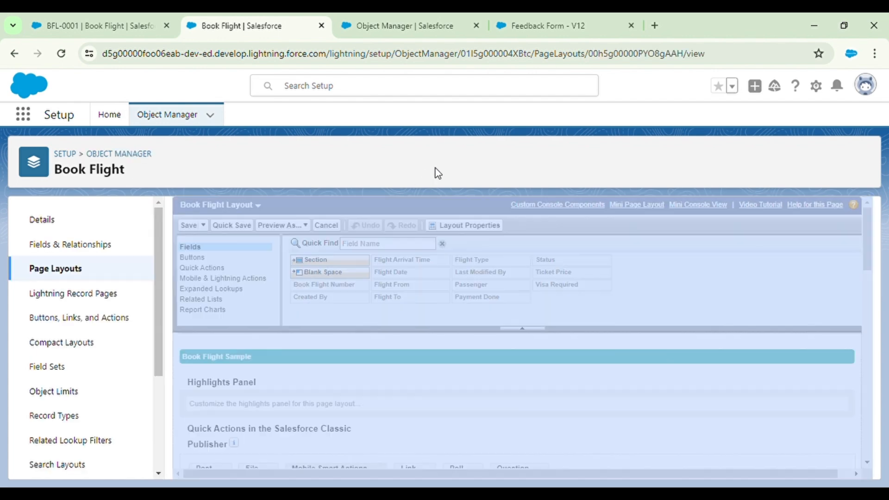
left_click(225, 300)
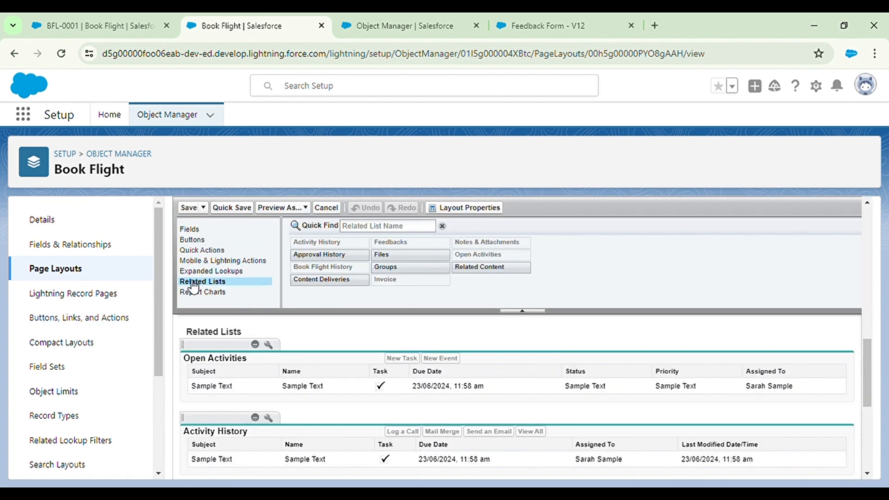
scroll(261, 321, "down", 1)
scroll(260, 376, "down", 6)
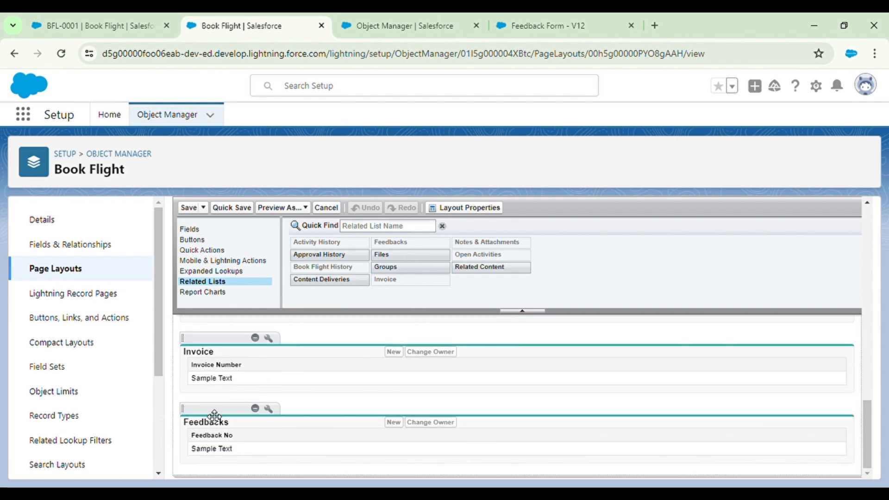
Add Email and Overall Experience columns to the Feedbacks related list and save the layout
left_click(270, 409)
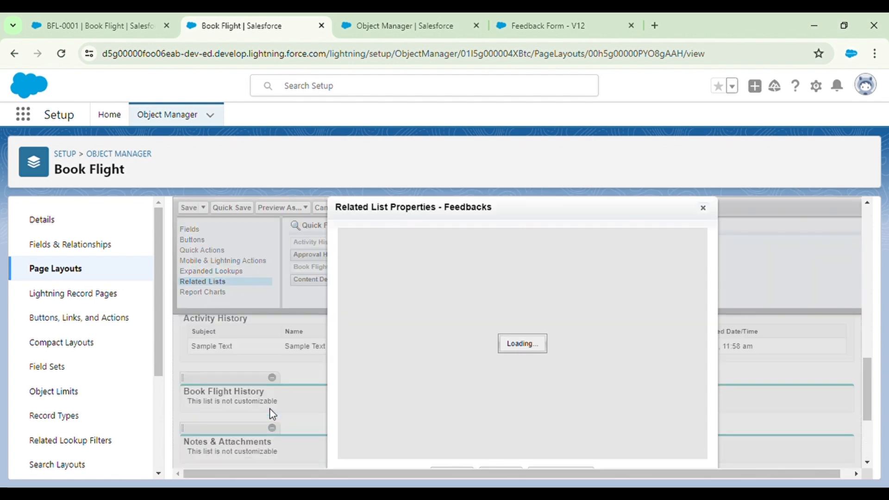
scroll(398, 340, "down", 1)
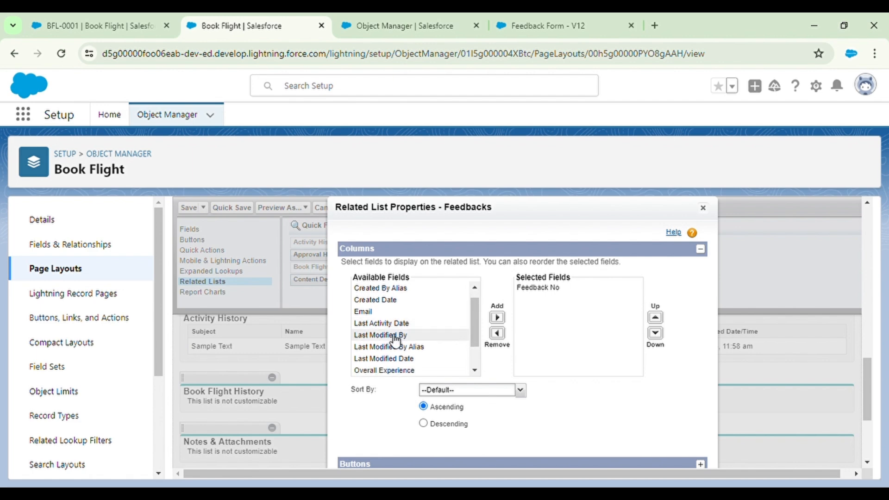
left_click(368, 311)
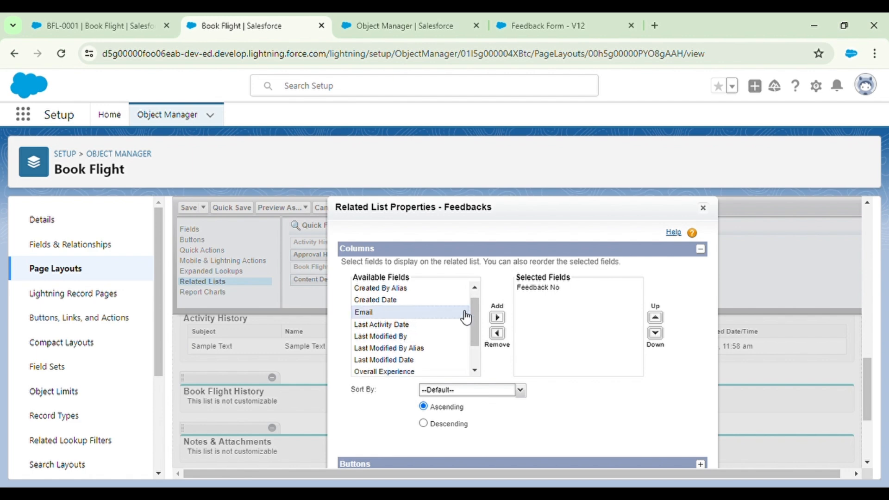
left_click(498, 320)
scroll(399, 342, "down", 3)
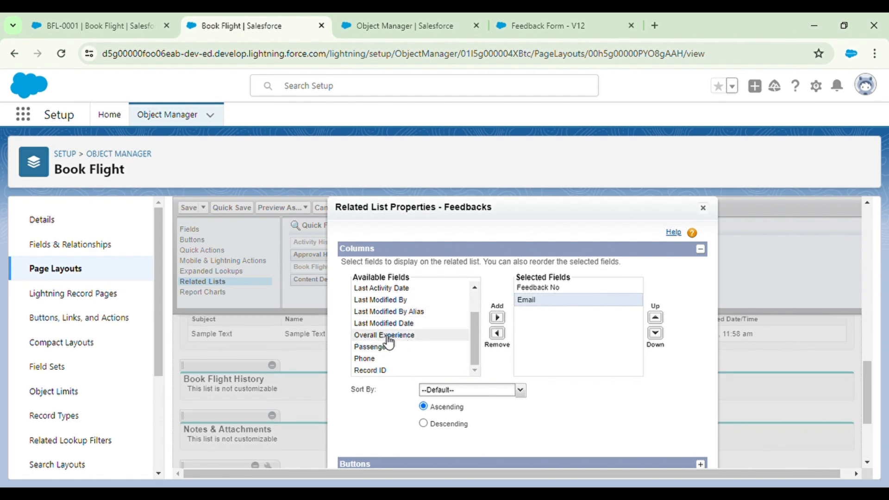
scroll(391, 345, "up", 5)
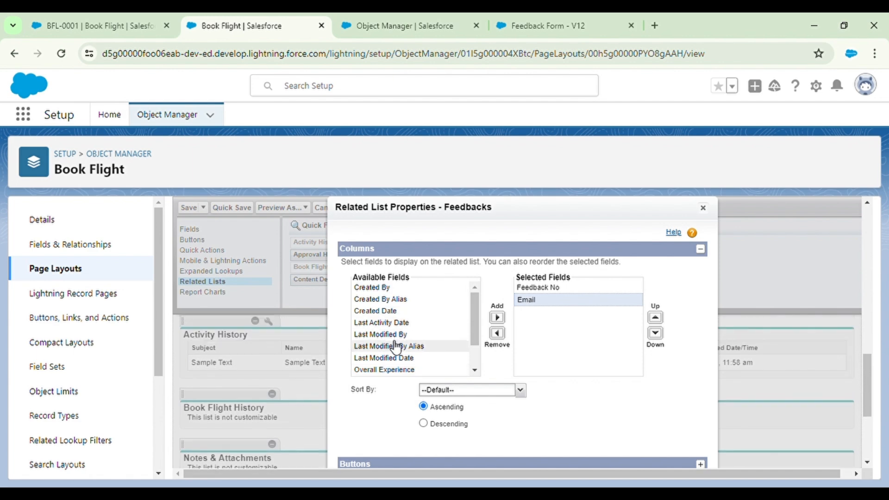
scroll(396, 347, "down", 1)
left_click(387, 357)
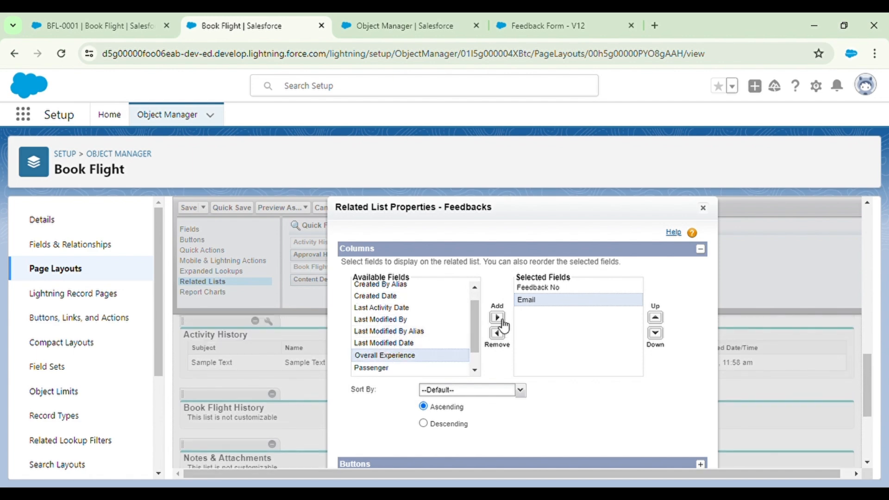
left_click(497, 317)
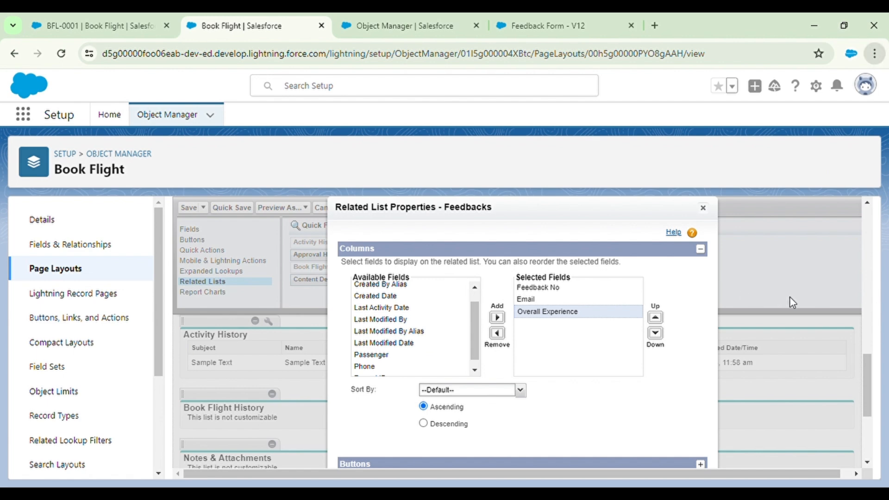
key("ctrl+minus")
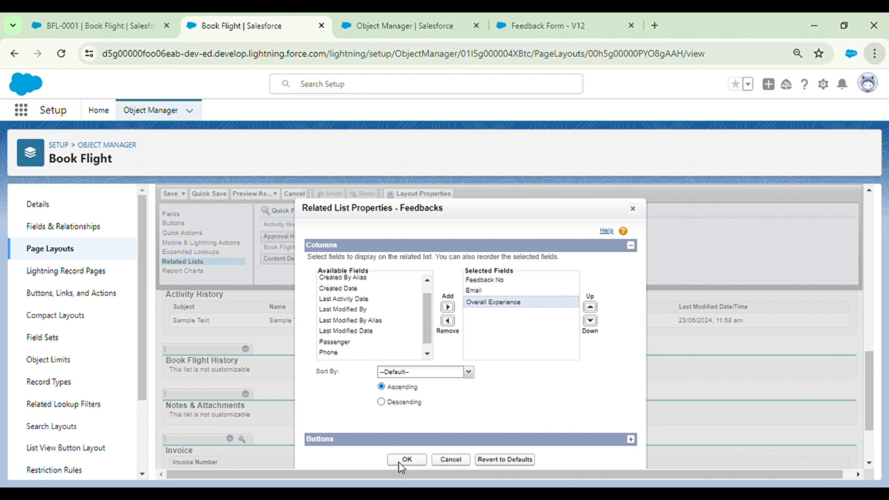
left_click(415, 460)
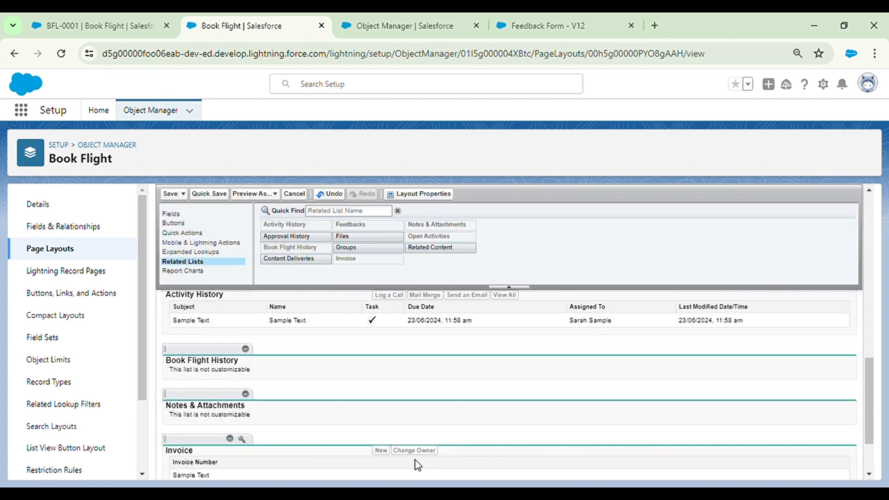
left_click(171, 193)
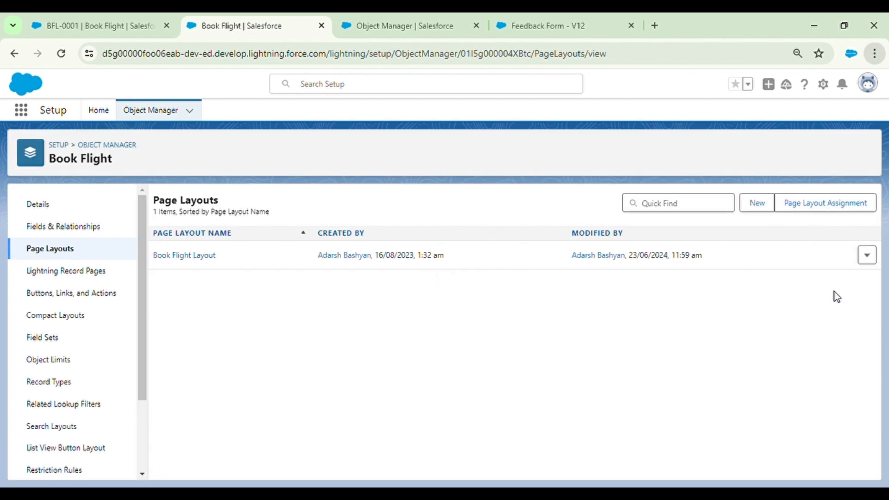
Check that BFL-0001's Feedbacks related list now shows Email and Overall Experience columns
left_click(98, 20)
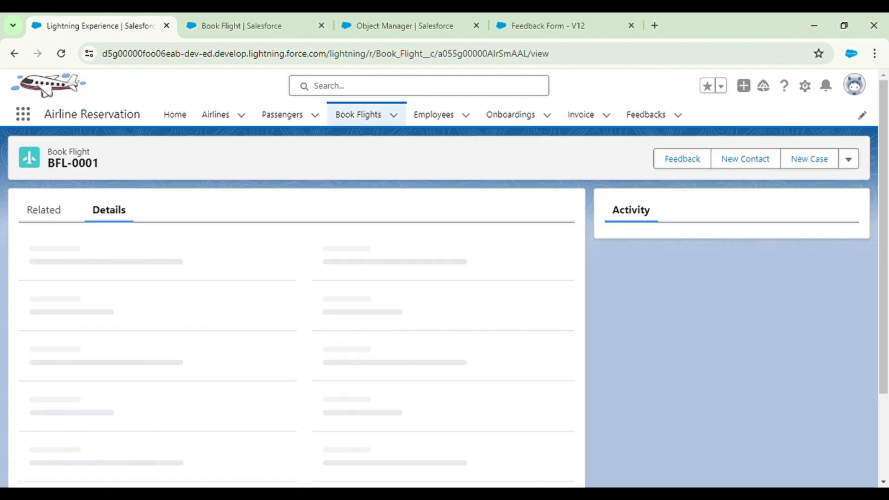
left_click(51, 213)
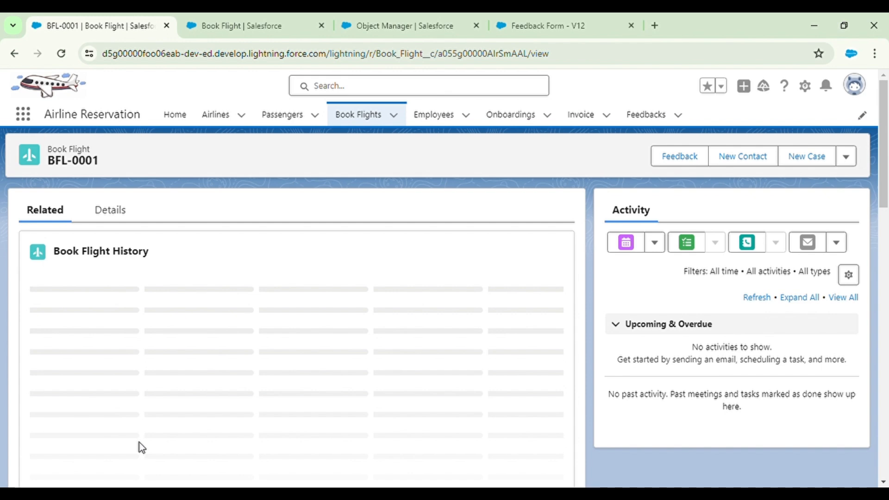
scroll(140, 443, "down", 10)
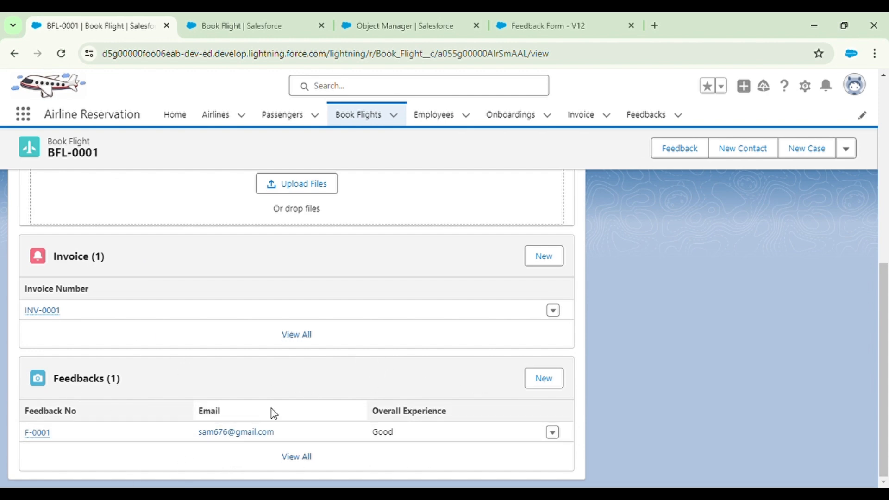
scroll(397, 396, "up", 7)
left_click(206, 26)
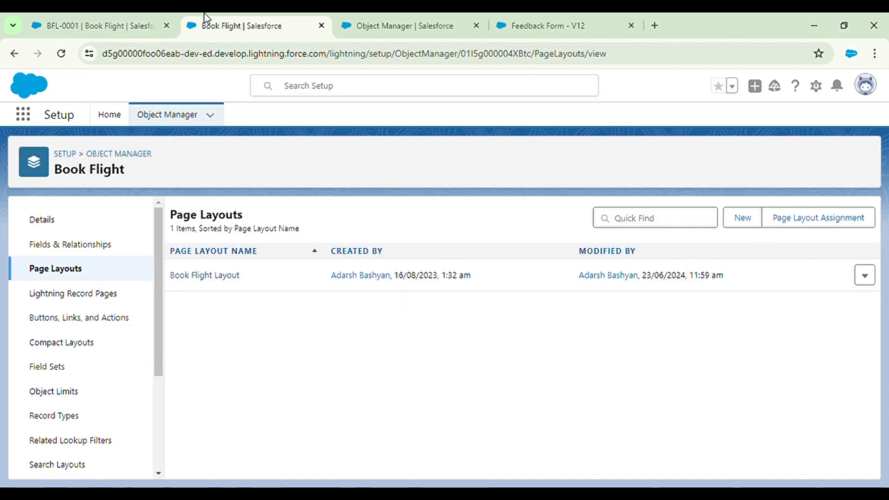
left_click(37, 19)
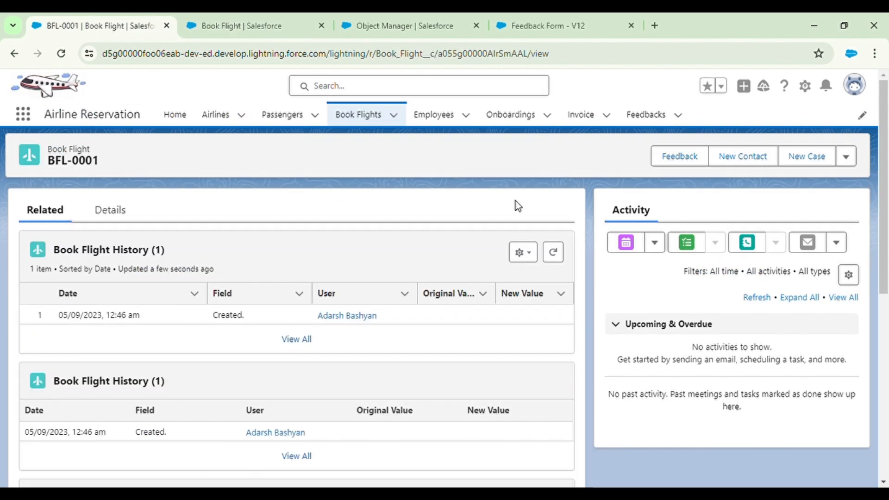
Start the Feedback form on BFL-0001, answer Yes, and choose passenger CU-0001
left_click(686, 156)
left_click(320, 279)
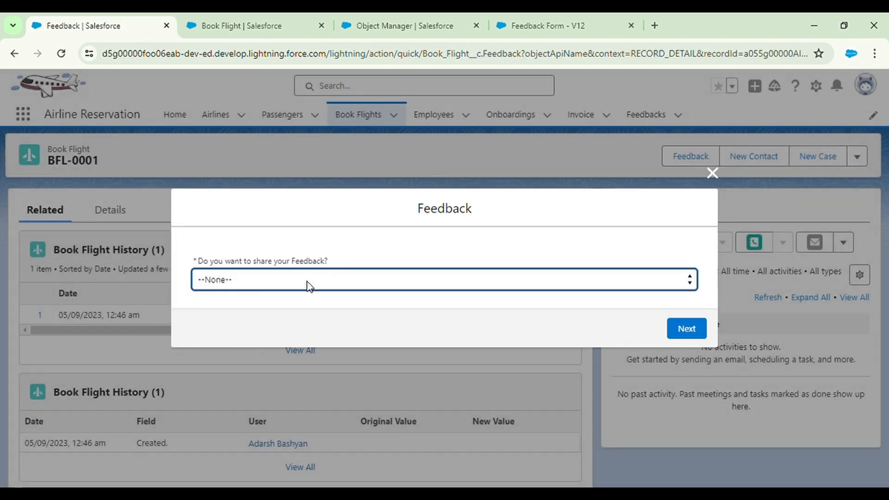
left_click(289, 307)
left_click(686, 328)
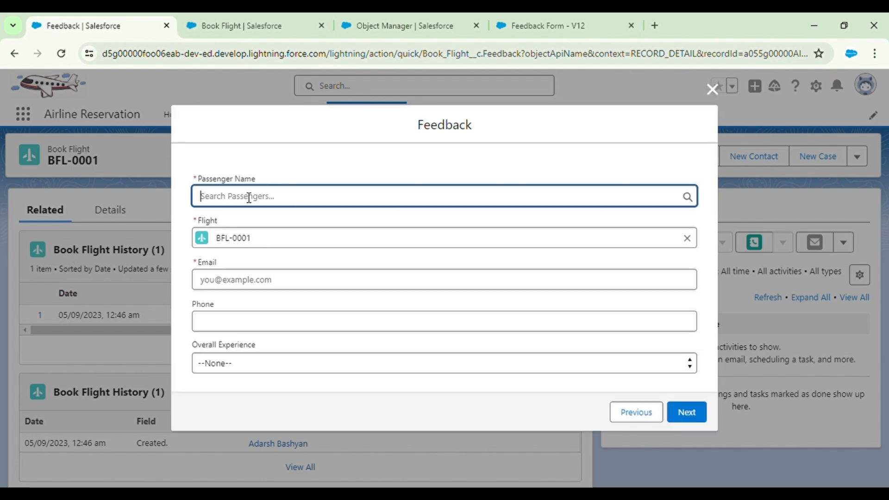
left_click(249, 197)
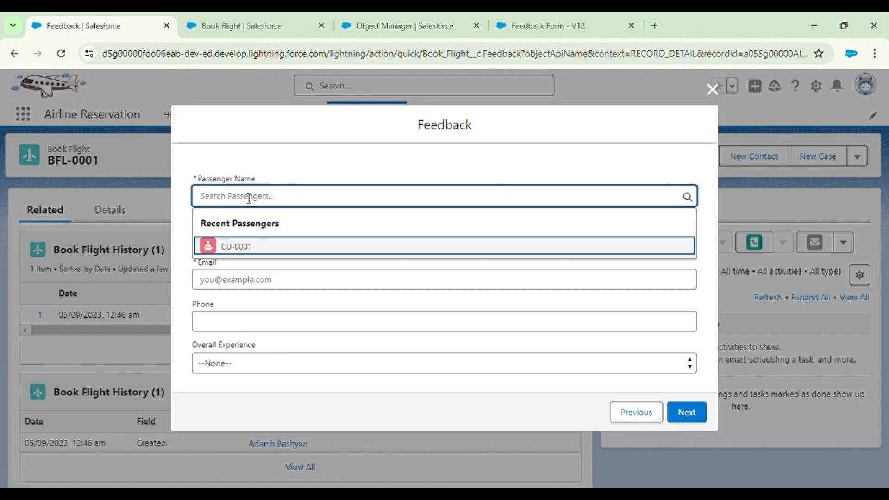
left_click(250, 247)
Enter the passenger's email and phone, rate Overall Experience Good, and finish to create F-0002
left_click(245, 284)
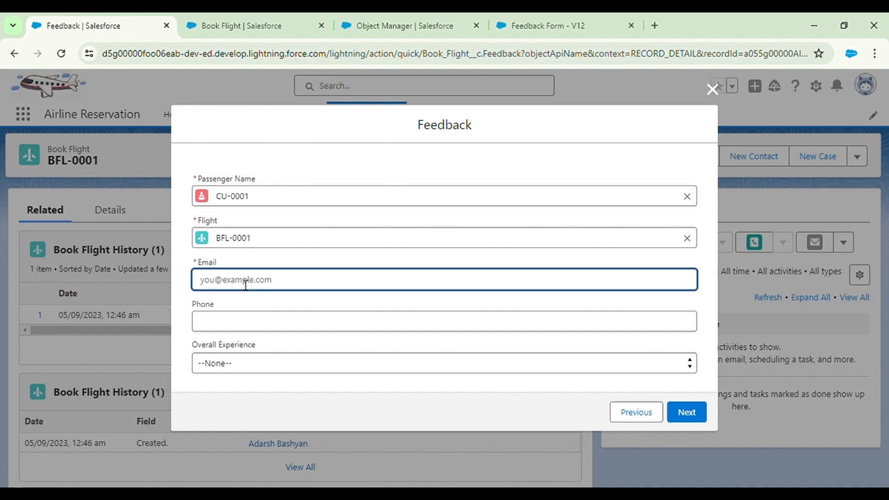
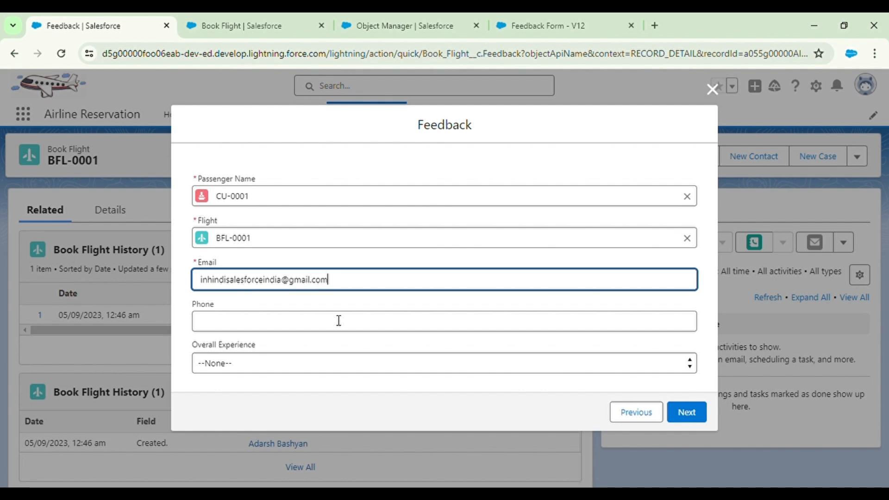
left_click(339, 321)
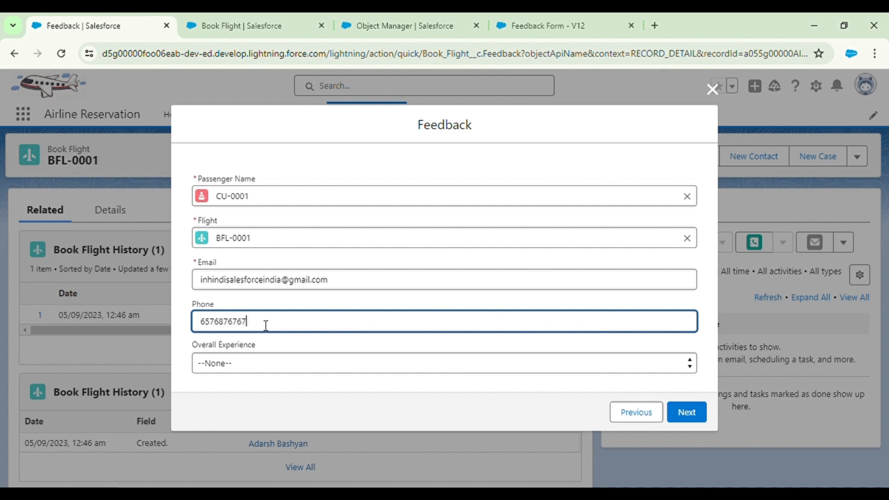
key("Tab")
key("Down")
left_click(697, 421)
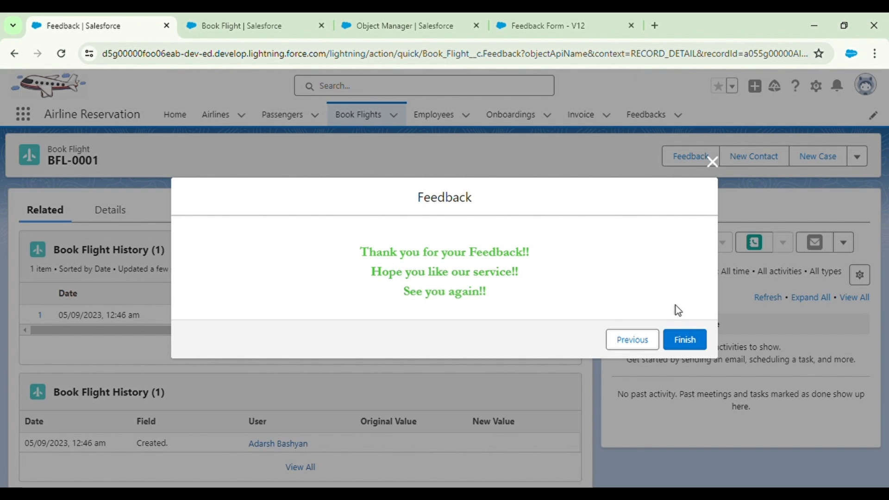
left_click(696, 340)
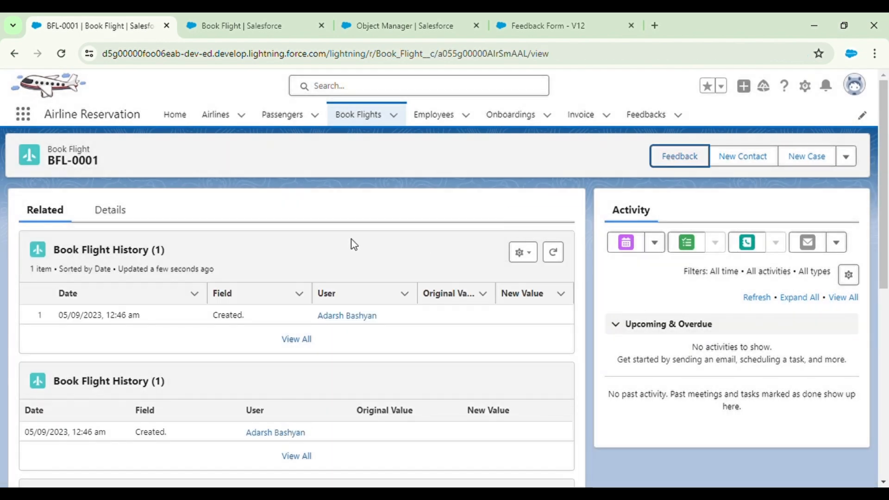
scroll(178, 411, "down", 10)
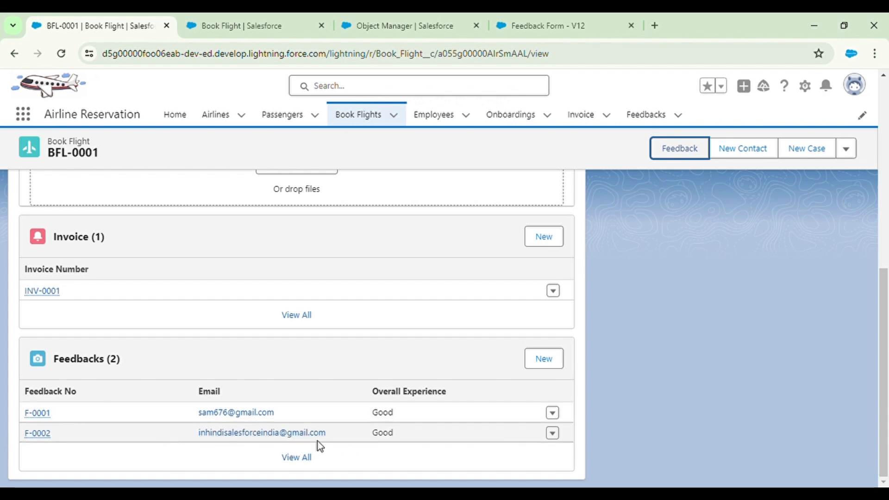
Check the Gmail inbox in a new tab for the feedback email, then return to the Feedback Form flow
left_click(656, 25)
left_click(421, 333)
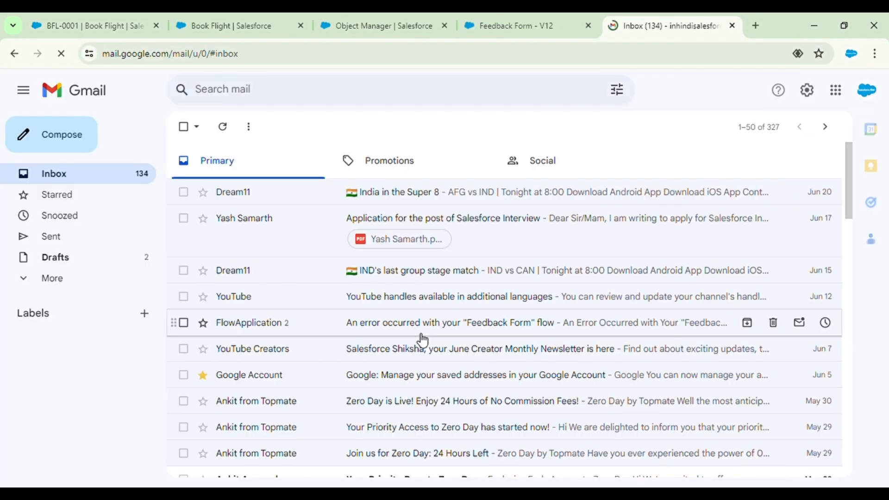
left_click(234, 134)
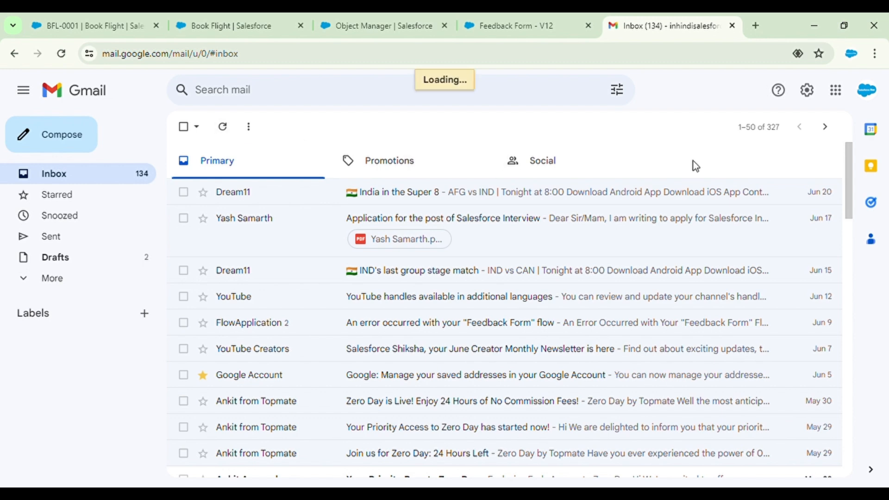
left_click(868, 90)
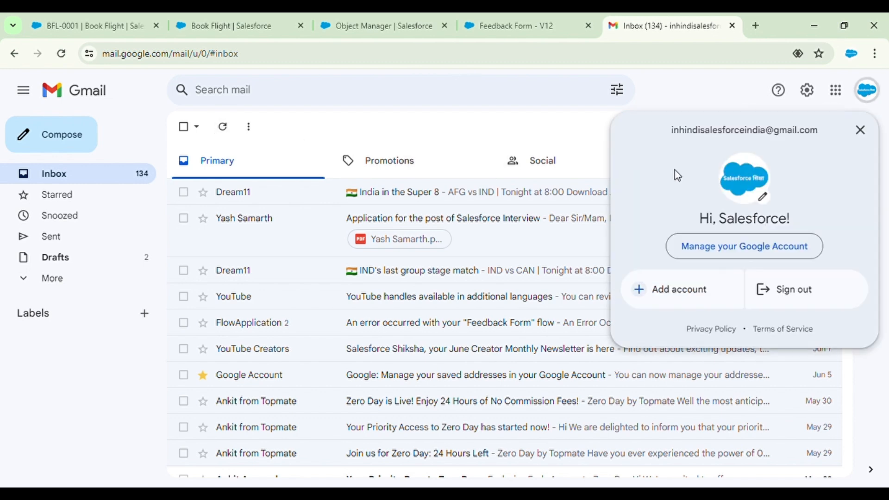
left_click(861, 133)
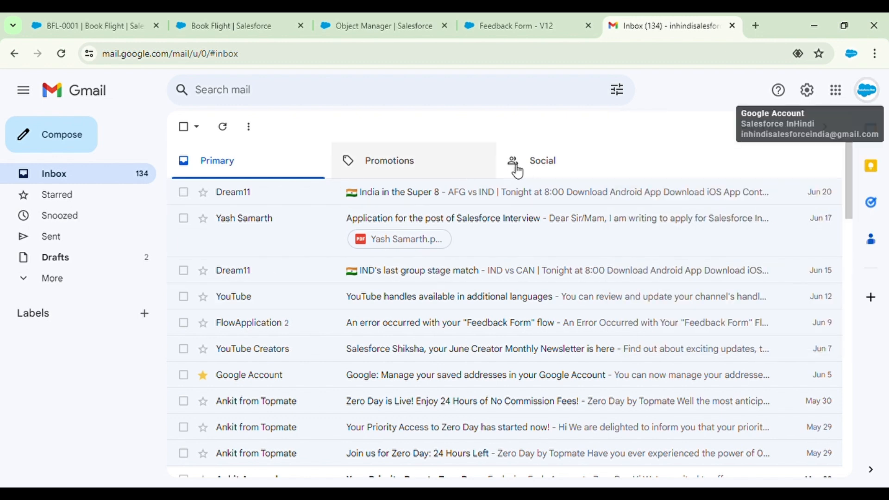
left_click(537, 13)
left_click(433, 17)
Search Setup for 'ema' and start a new Text classic email template marked Available For Use
left_click(481, 26)
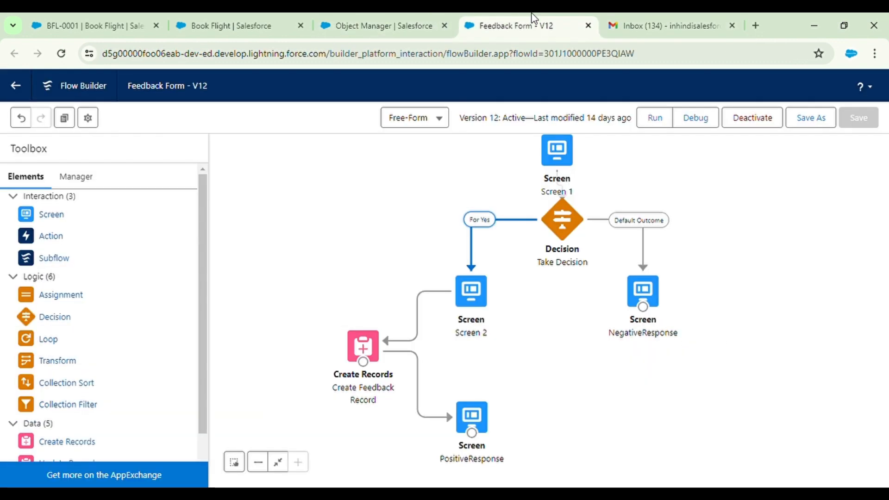
left_click(406, 18)
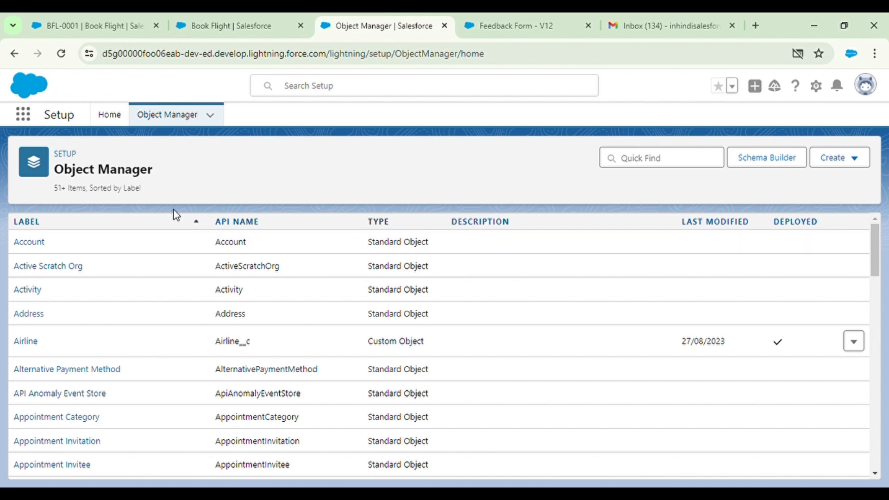
left_click(109, 115)
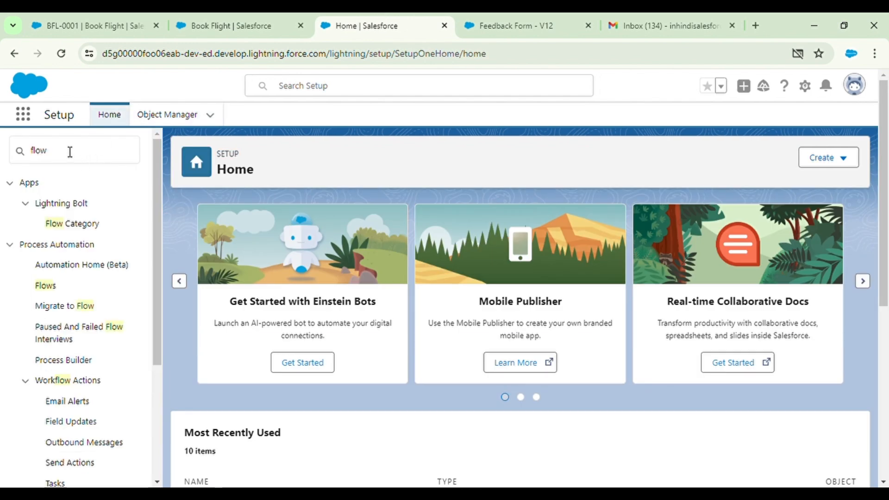
left_click(70, 152)
key("BackSpace")
key("BackSpace")
key("BackSpace")
type("email")
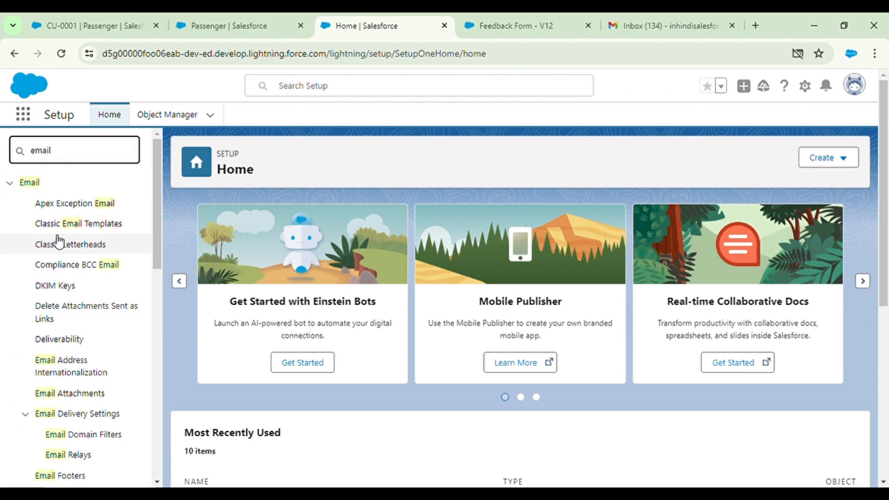
left_click(53, 226)
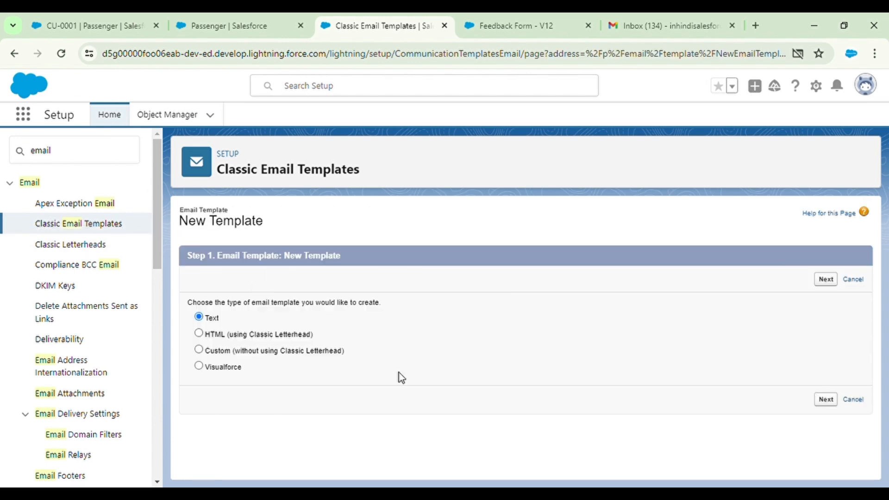
left_click(833, 280)
left_click(321, 320)
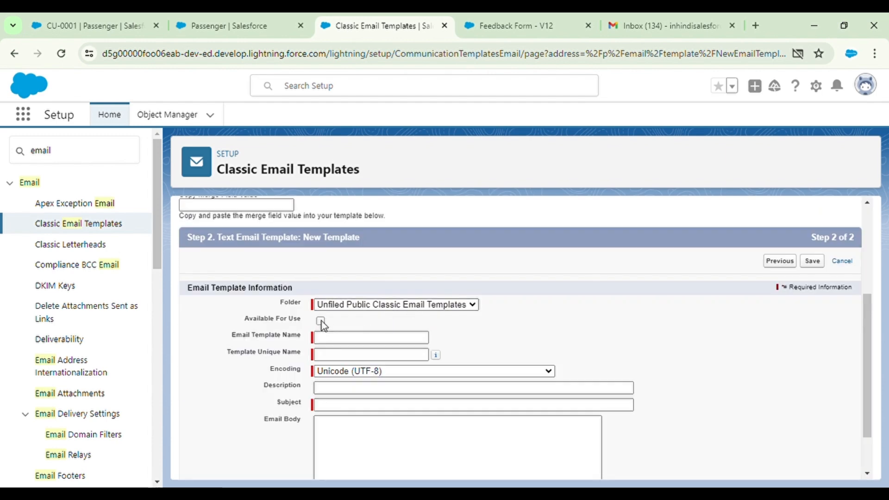
left_click(343, 336)
Name the template 'Feedback Template', set subject 'Feedback', and begin the body with 'Dear'
type("Fe")
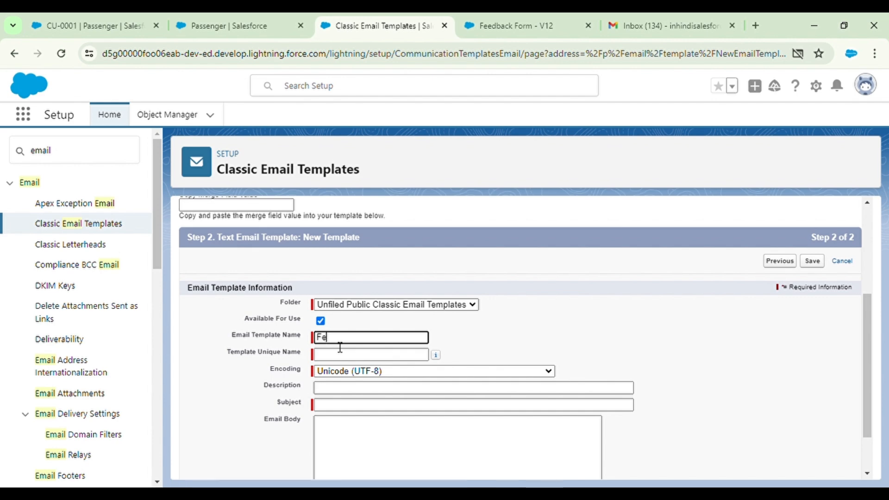
type("edaback")
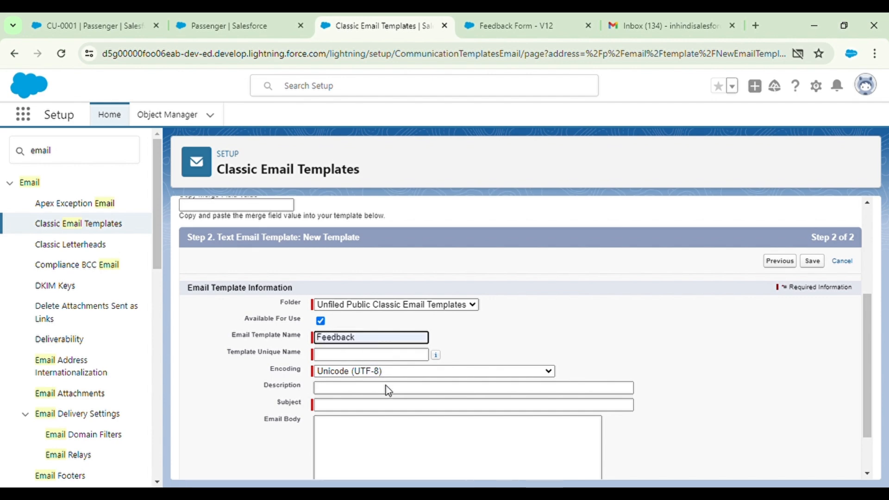
type(" Template")
mouse_move(436, 354)
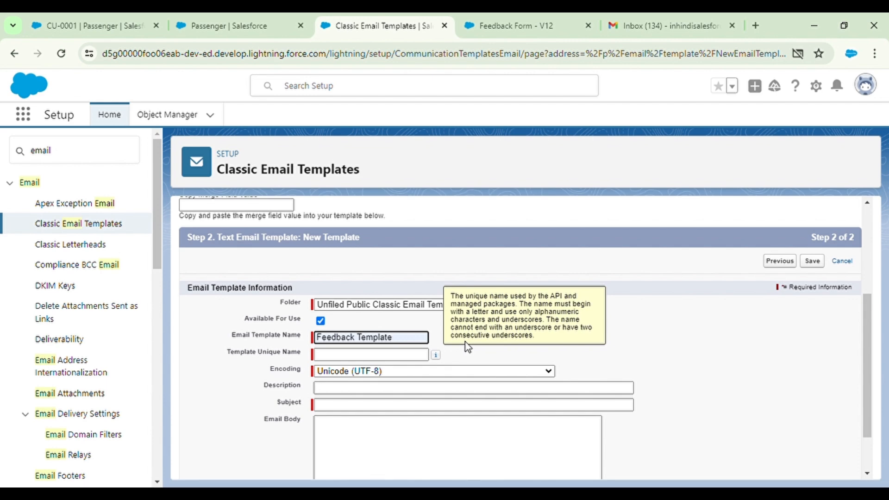
left_click(667, 328)
scroll(356, 348, "up", 1)
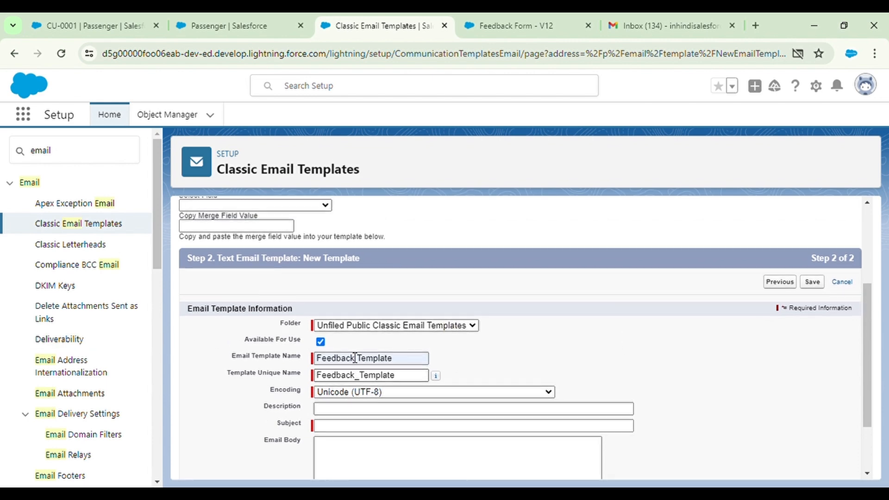
left_click(356, 429)
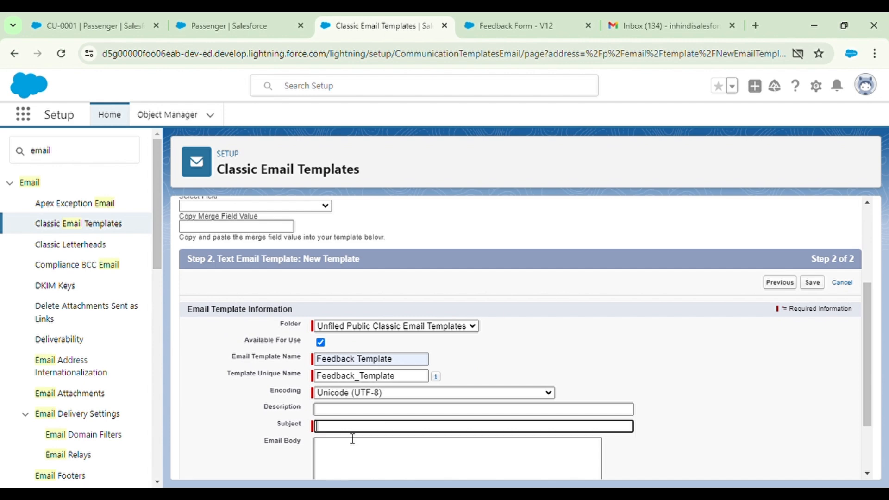
type("Feedback")
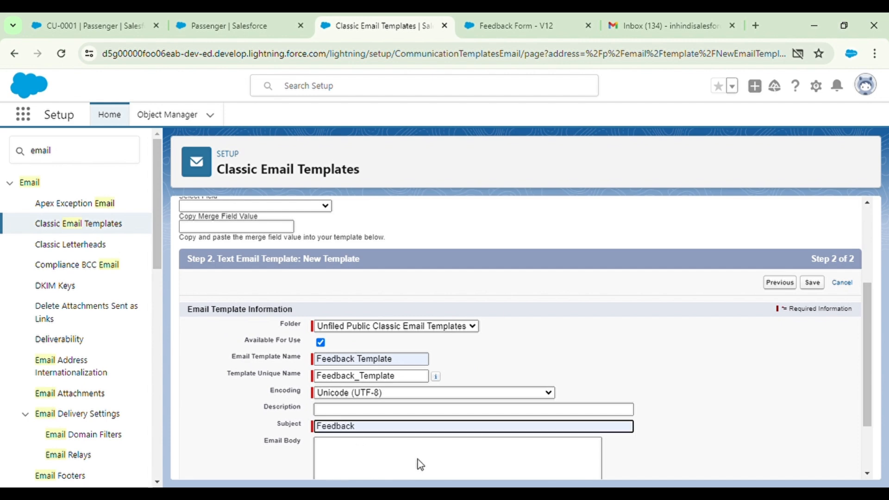
scroll(417, 460, "down", 3)
left_click(342, 393)
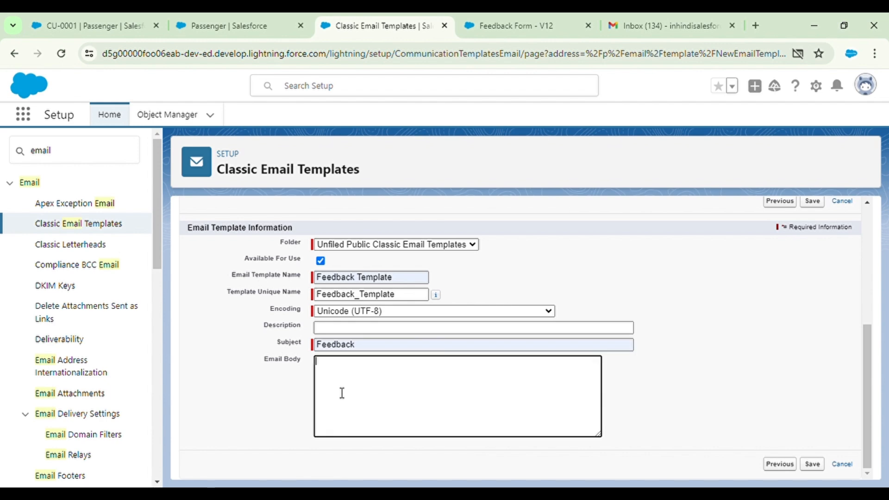
type("Dear")
scroll(324, 351, "up", 5)
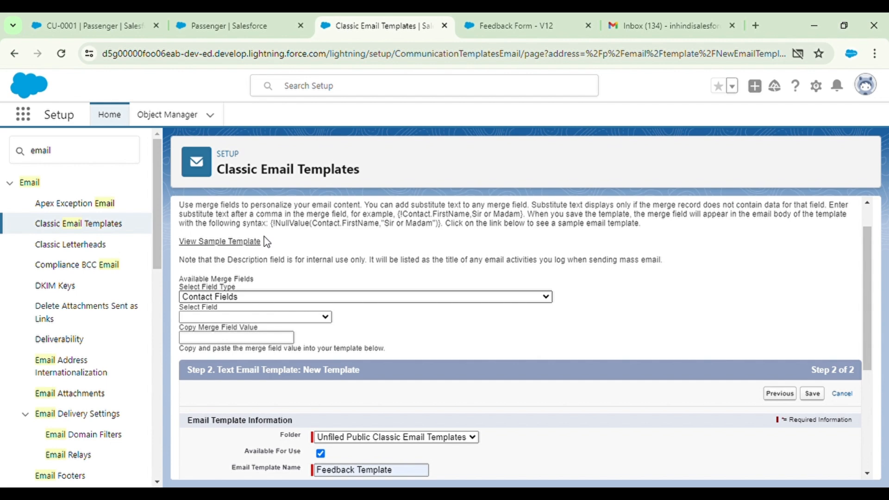
Insert the Passenger Name merge field {!Passenger__c.Name__c} after 'Dear' in the body
left_click(244, 129)
left_click(241, 313)
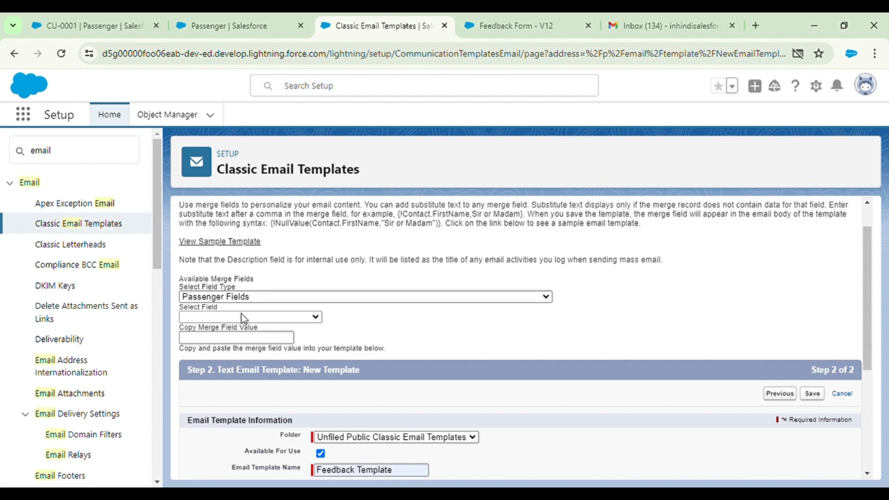
left_click(225, 262)
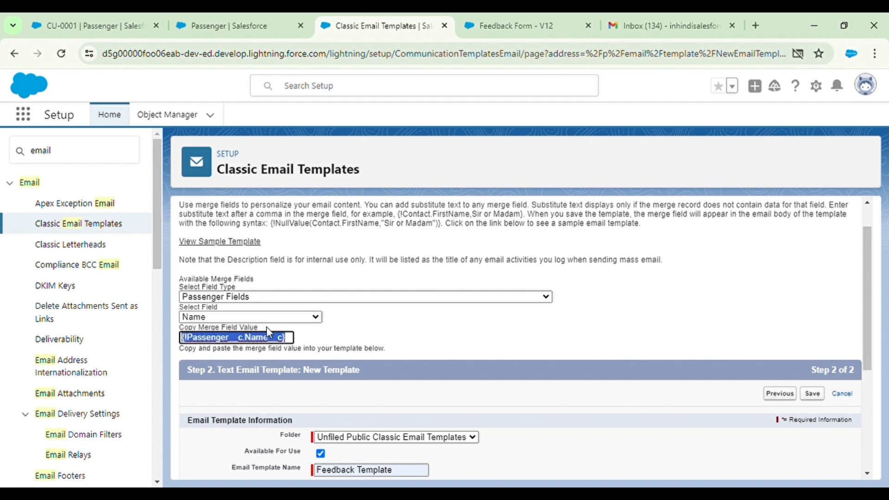
scroll(409, 364, "down", 4)
left_click(410, 366)
type("{!Passenger__c.Name__c}")
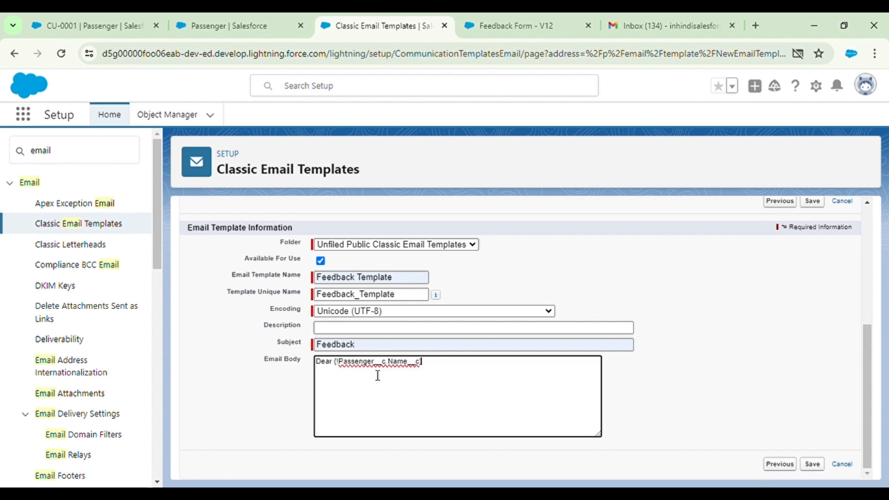
scroll(271, 308, "up", 1)
scroll(271, 307, "up", 3)
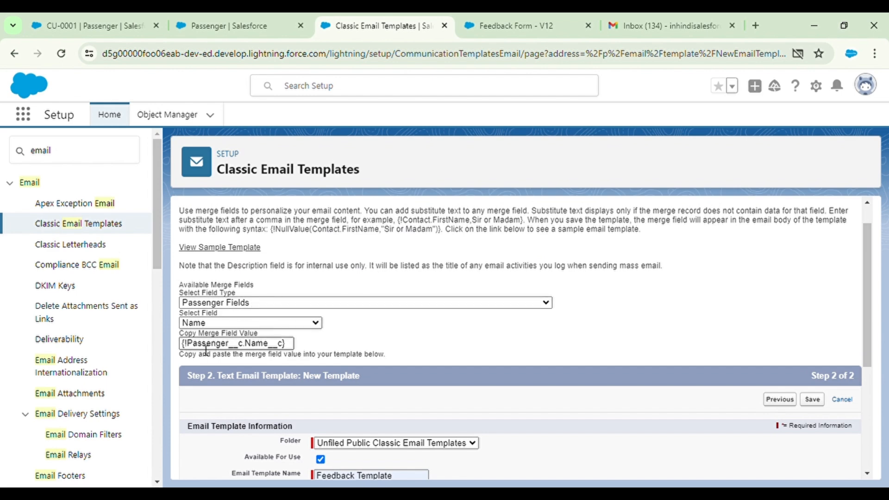
scroll(278, 356, "down", 4)
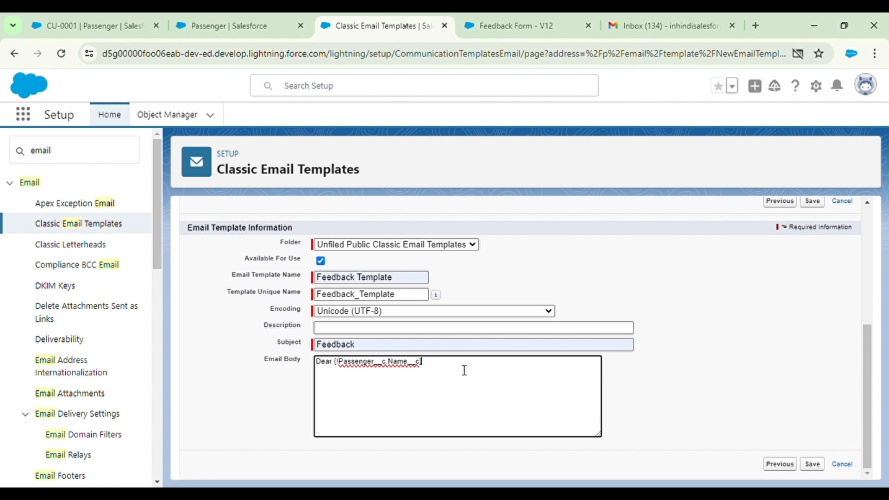
Add body lines 'Thank for your feedaback!!' and 'We appreciate that you have took some… sharing your experience which is'
key("Return")
type("Tha")
key("BackSpace")
key("BackSpace")
key("BackSpace")
type("Thank for your feedaback!!")
key("Return")
type("We app")
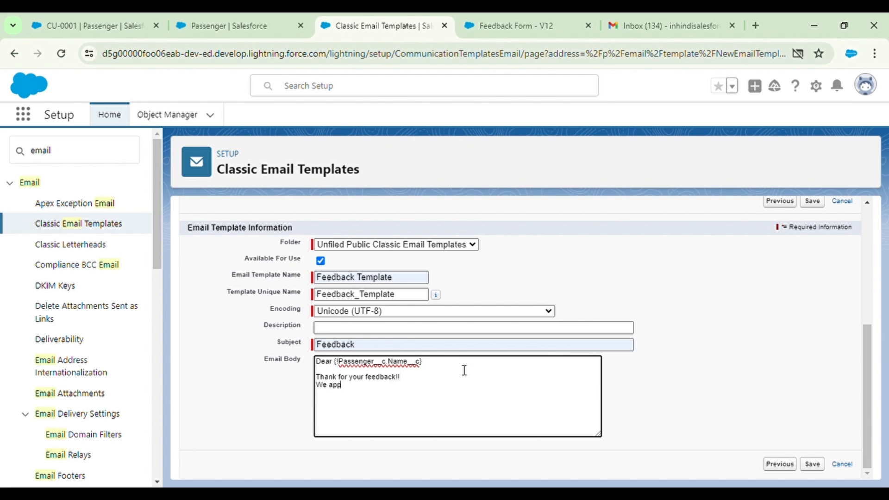
type("reciate that you have to")
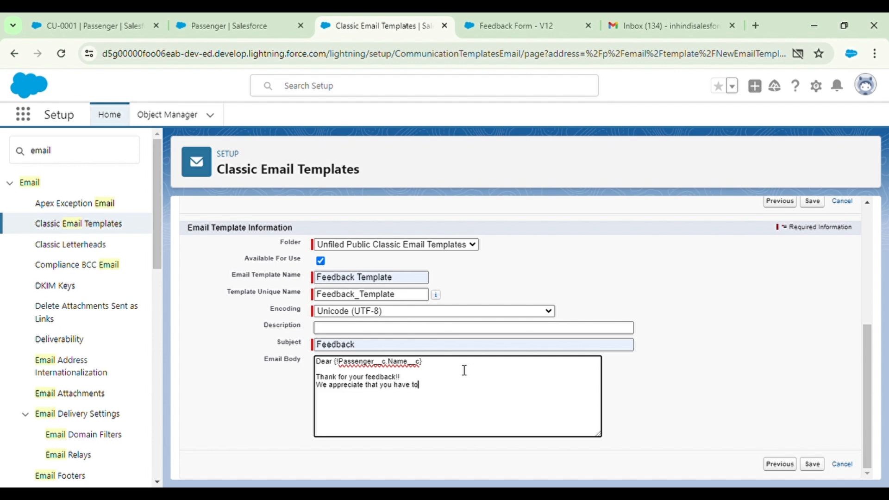
type("ok some for sharing your experien")
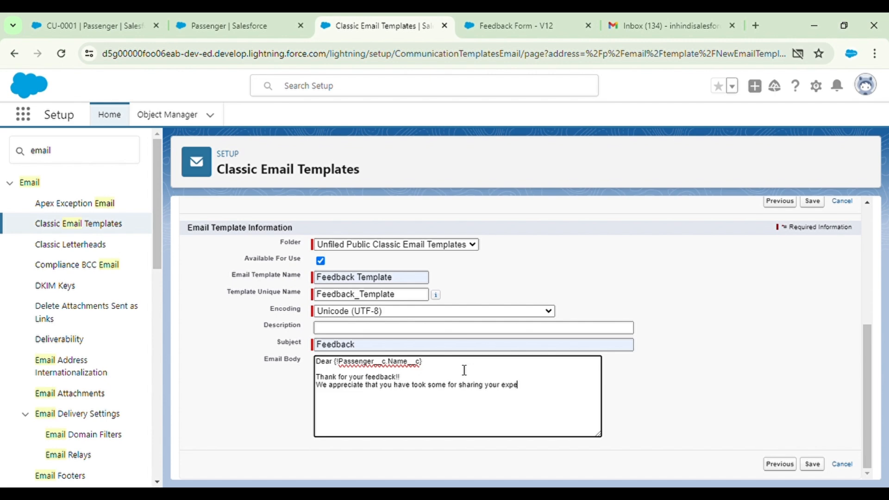
type("ce which is")
scroll(490, 399, "up", 3)
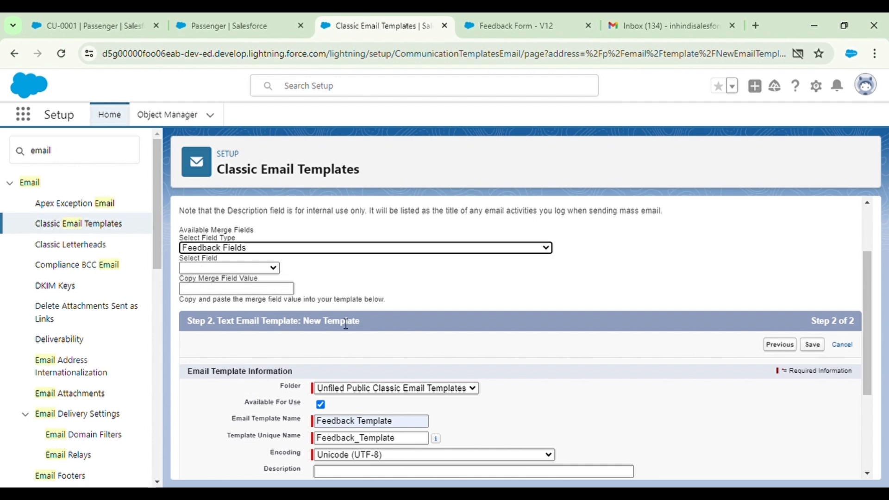
Paste {!Feedback__c.Overall_Experience__c} after 'which is' and add 'time' after 'took some'
left_click(247, 267)
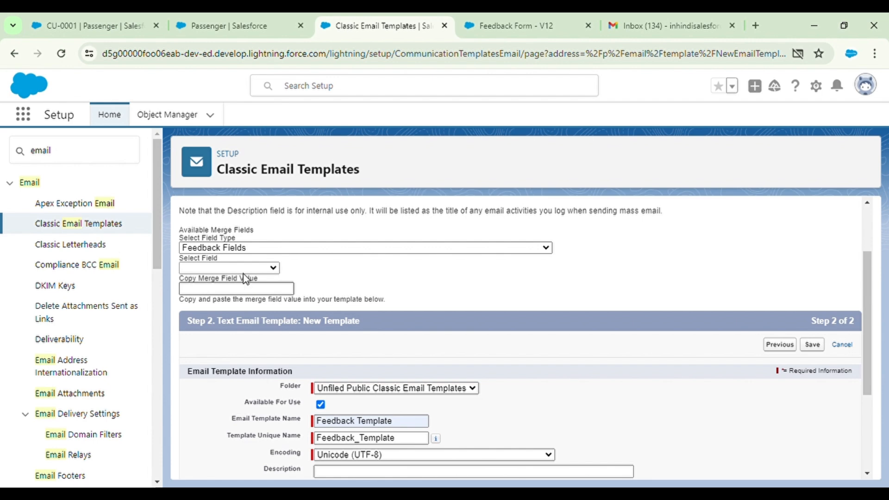
left_click(235, 227)
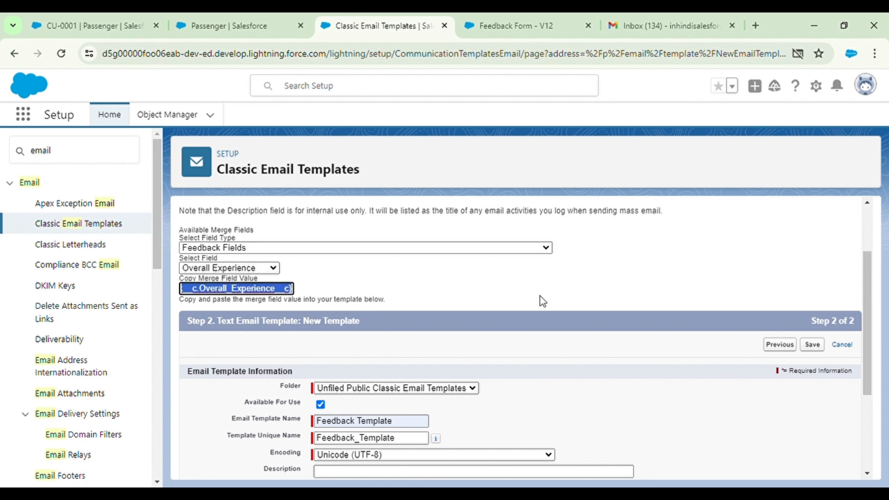
scroll(539, 300, "down", 3)
left_click(576, 391)
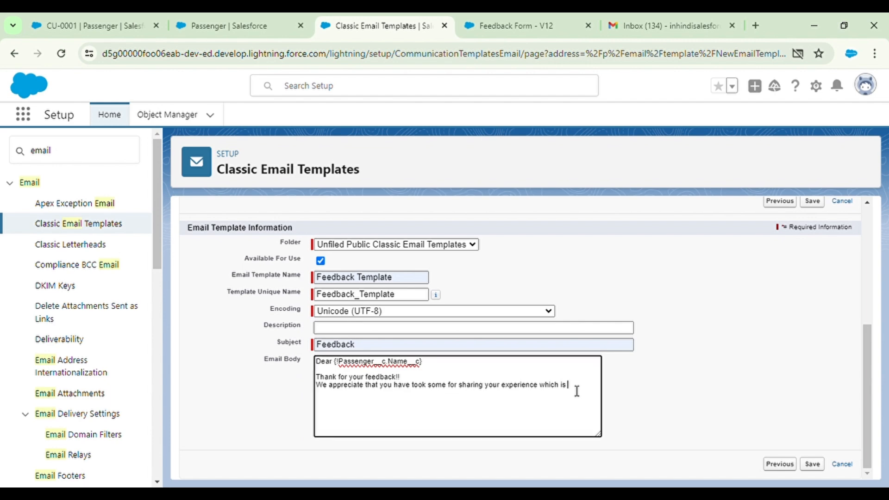
type("{!Feedback__c.Overall_Experience__c}")
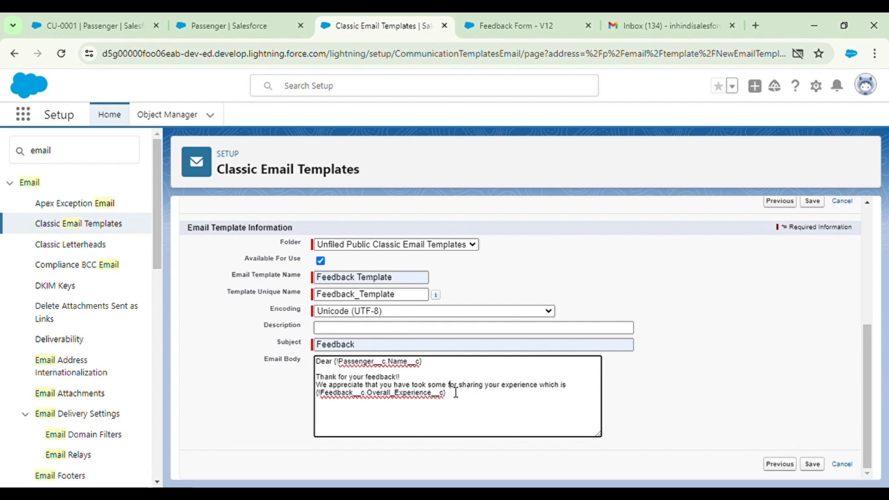
type("time")
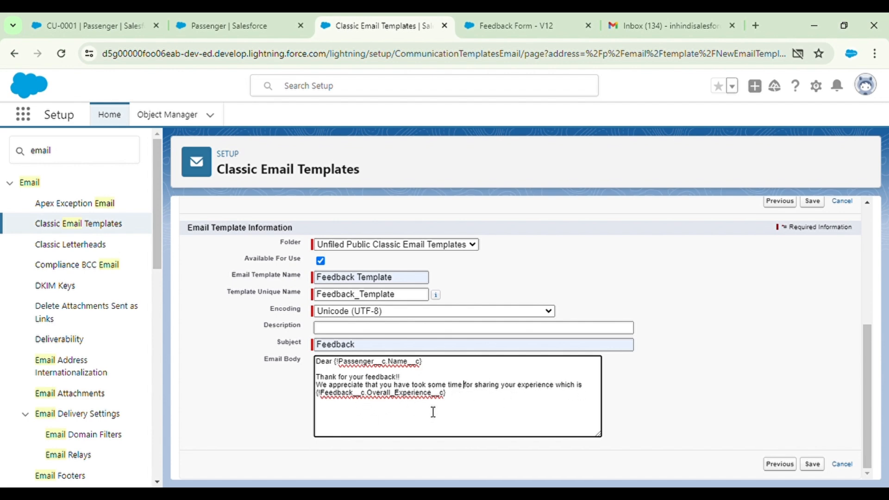
Add closing lines 'Hope you like our service' and 'We will try to improve our services via your feedback'
left_click(471, 401)
key("Return")
key("Return")
type("Hope you")
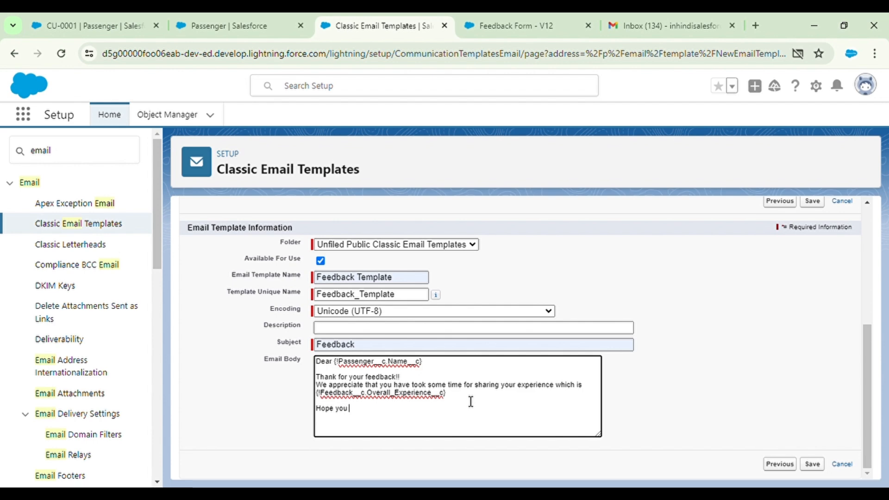
type(" like our service")
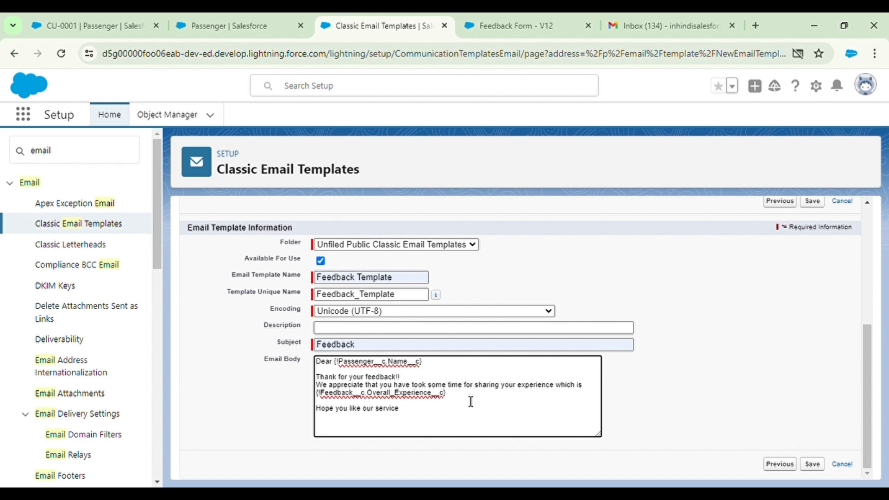
key("Return")
type("We will ensure better")
type("a")
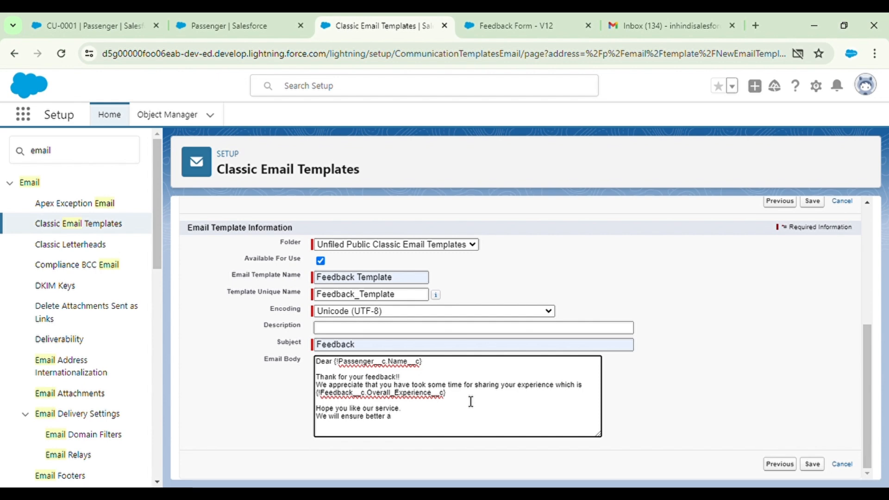
key("BackSpace")
key("BackSpace")
key("BackSpace")
key("BackSpace")
key("BackSpace")
key("BackSpace")
key("BackSpace")
type("try ")
type("to ")
type("improve")
type(" our")
type("v")
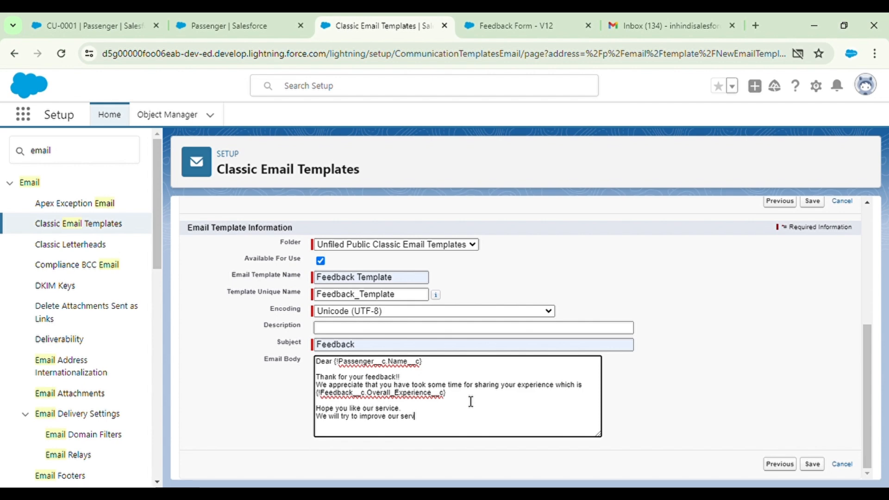
type("ices via your feedback")
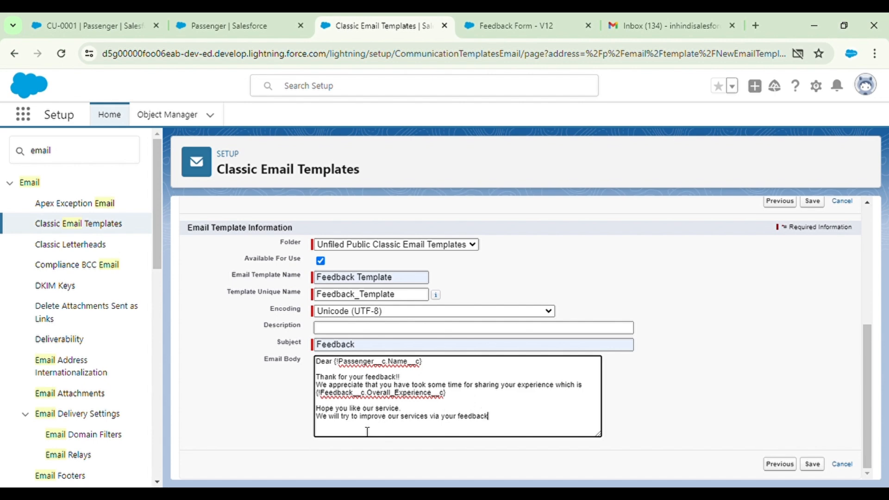
left_click(342, 418)
Insert 'regularly' before 'try' in the body's last line
type("regularly tr")
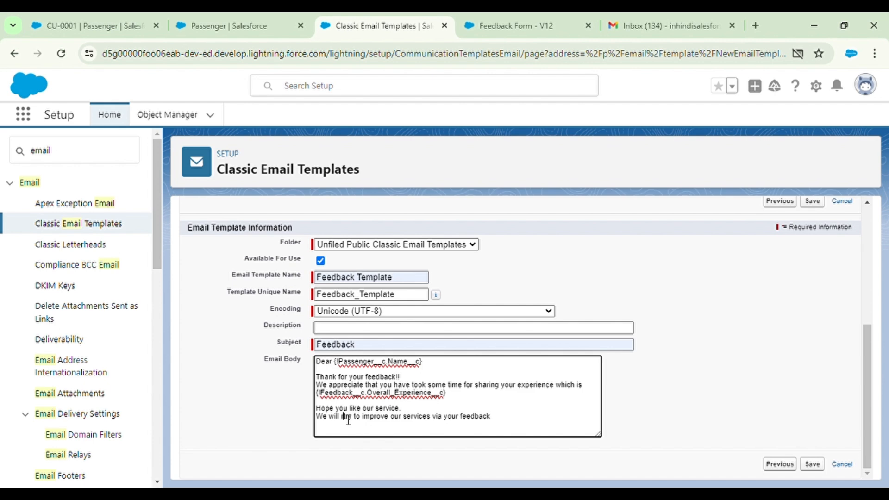
type("y")
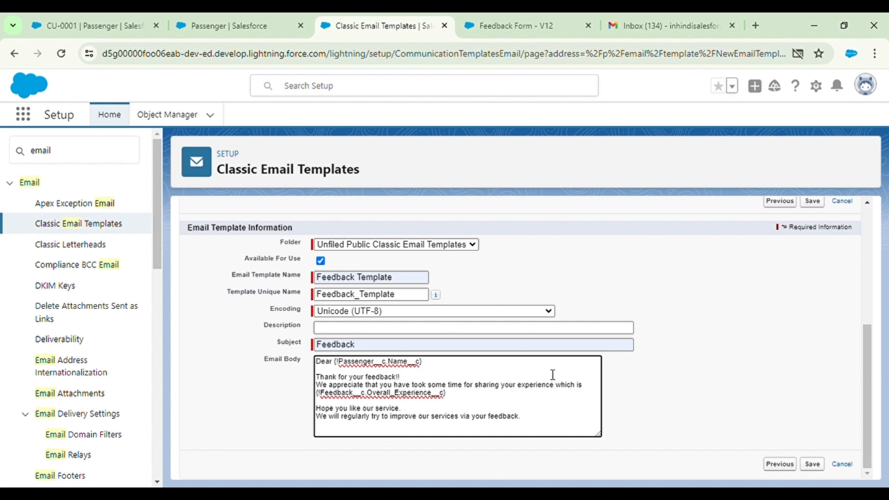
scroll(804, 253, "up", 1)
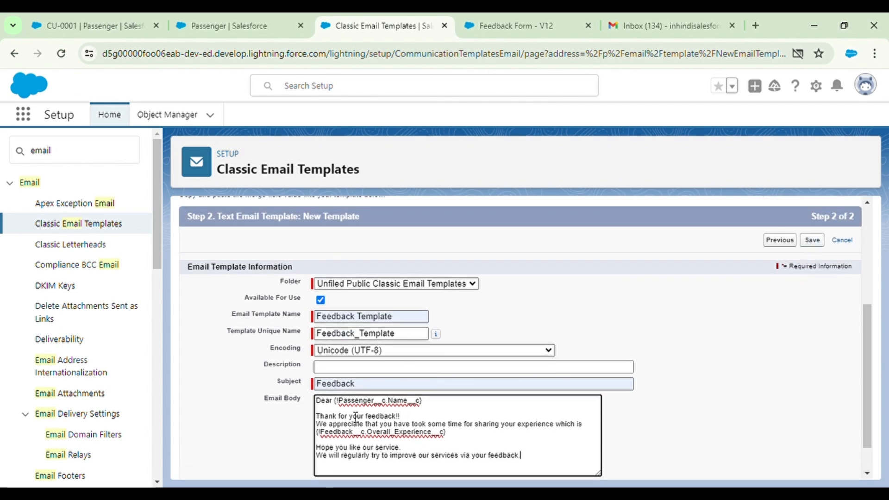
Save the Feedback Template
left_click(819, 245)
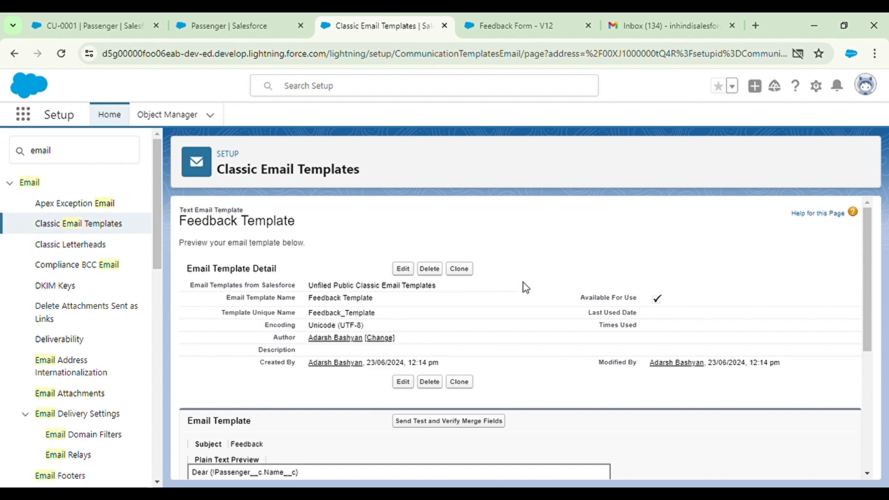
scroll(484, 317, "down", 3)
scroll(401, 351, "down", 2)
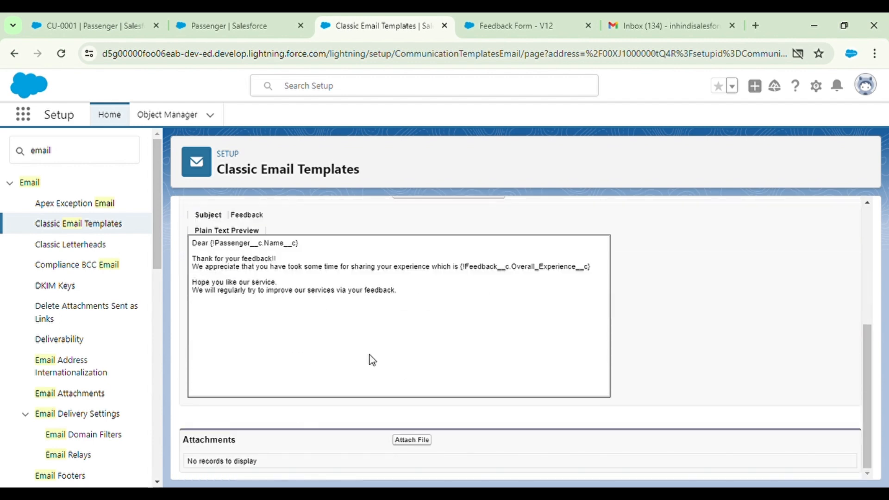
scroll(277, 365, "up", 5)
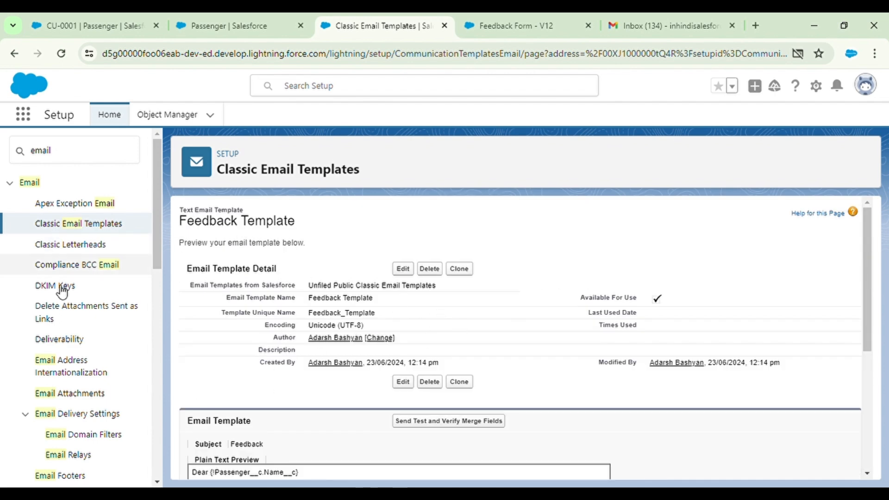
scroll(101, 361, "down", 1)
scroll(99, 359, "up", 1)
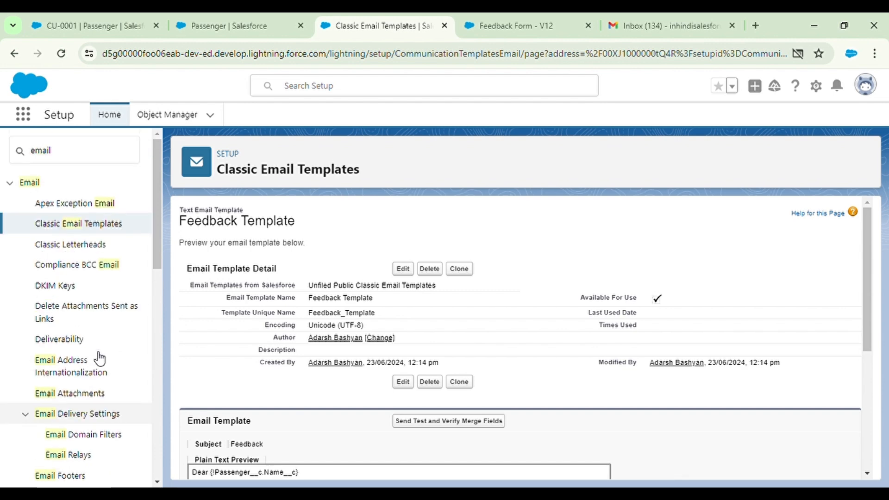
Find Email Alerts in Setup Quick Find and continue past the workflow intro page
left_click(83, 152)
type("al")
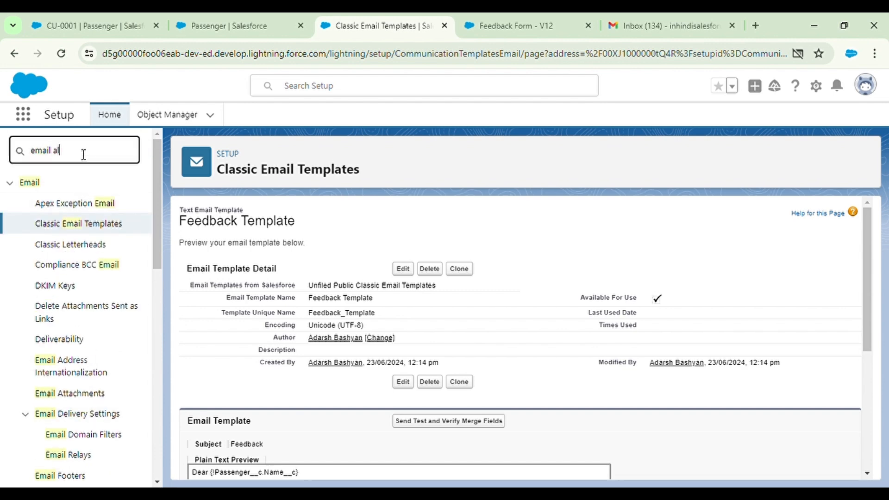
type("e")
left_click(82, 226)
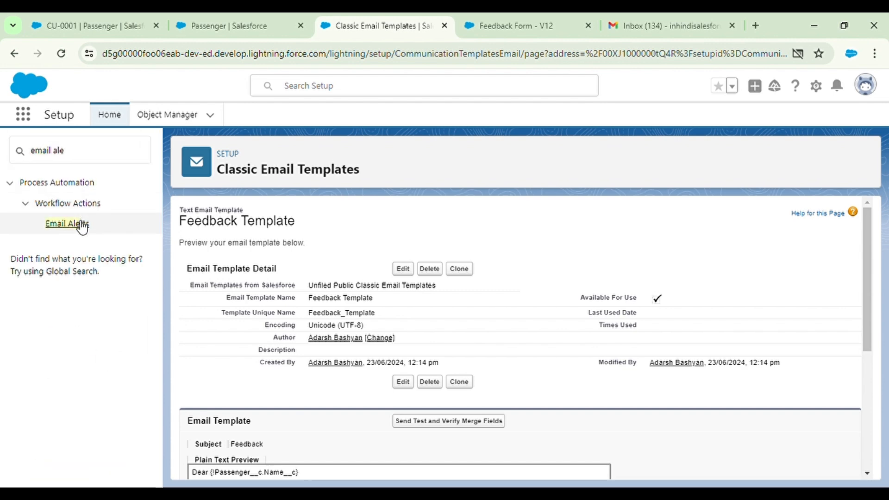
scroll(358, 361, "down", 3)
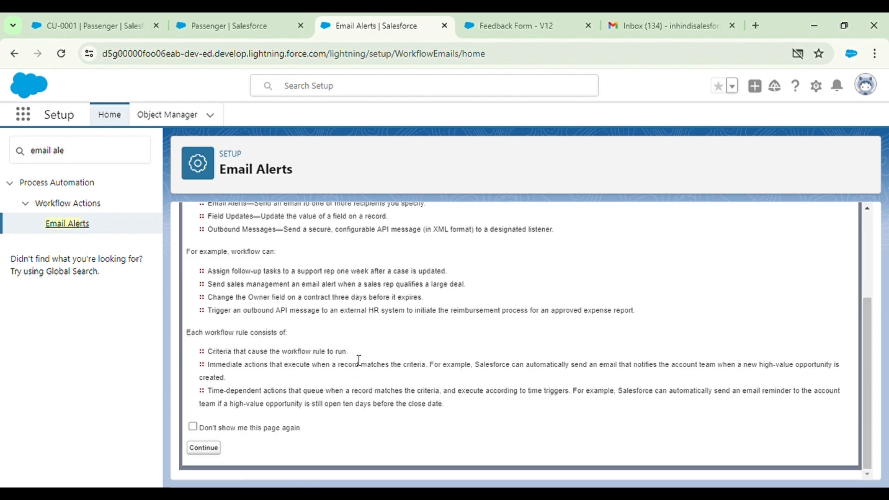
left_click(204, 448)
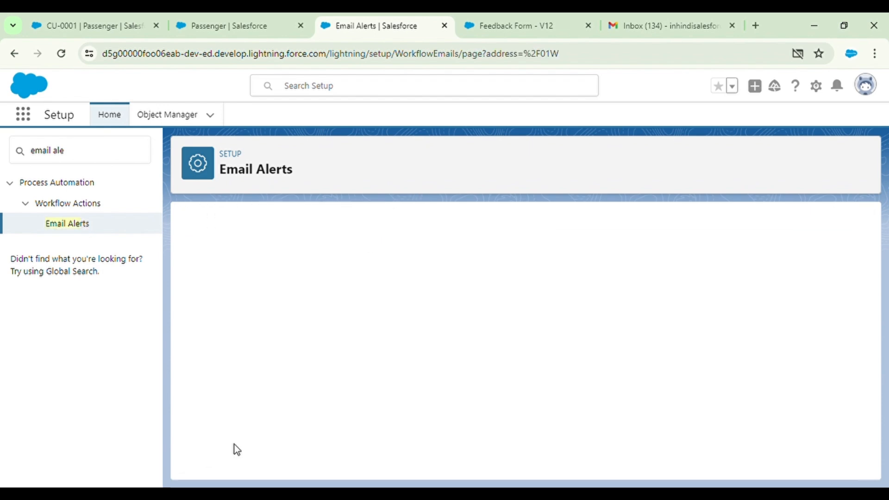
Create a new email alert 'Feedback Alert' (Feedback_Alert) on the Feedback object using Feedback Template
left_click(517, 296)
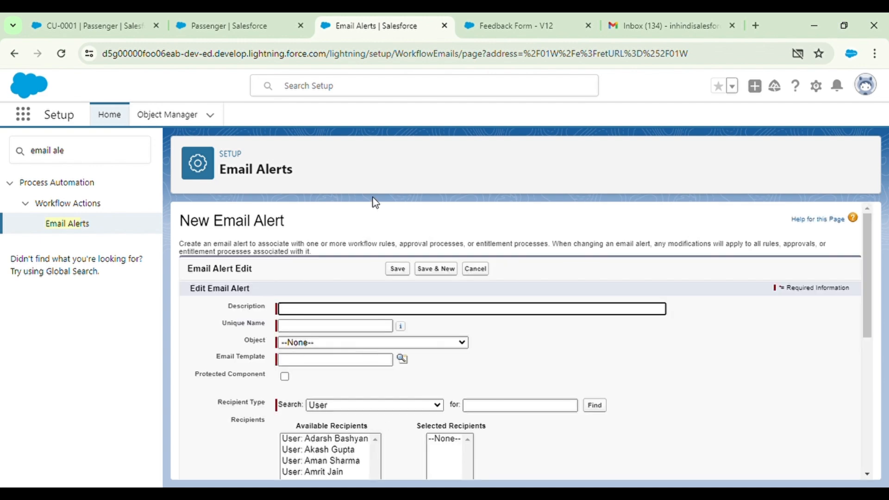
type("Feedback ")
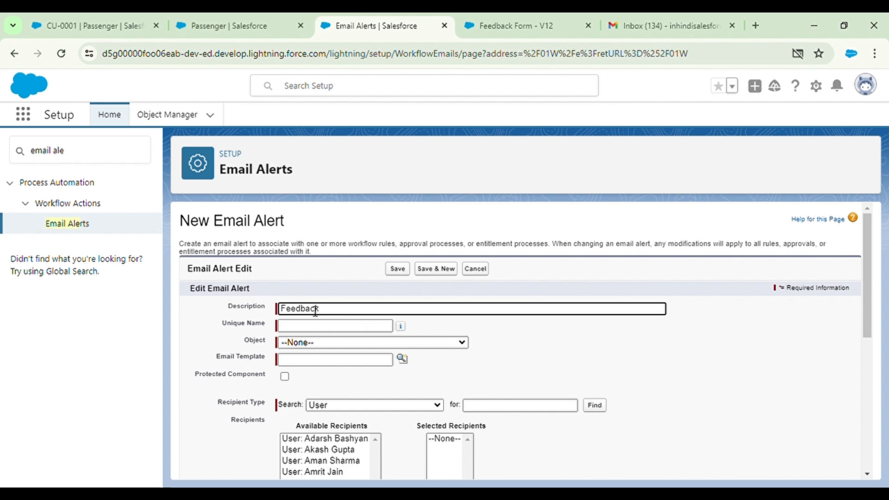
type("Alery")
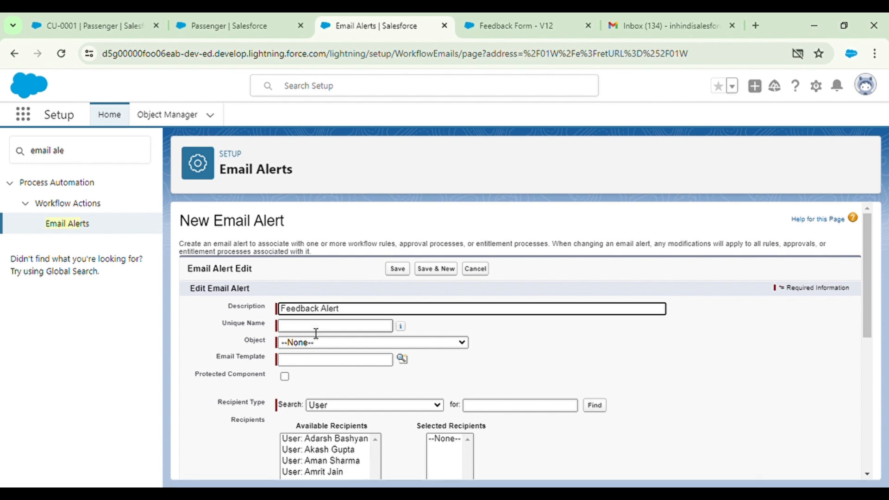
left_click(316, 330)
left_click(432, 327)
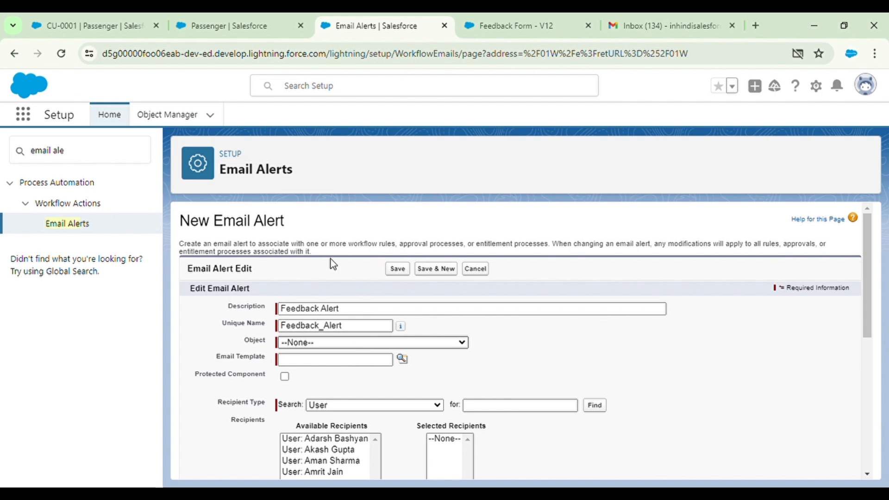
key("f")
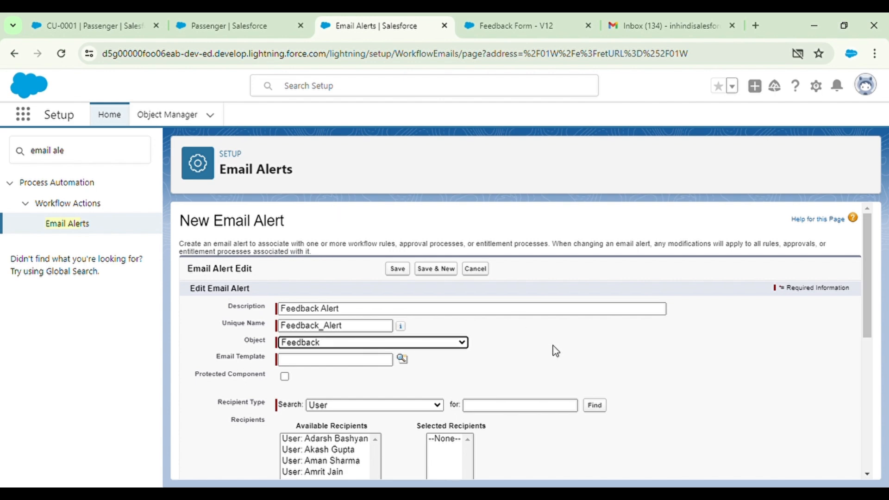
left_click(402, 363)
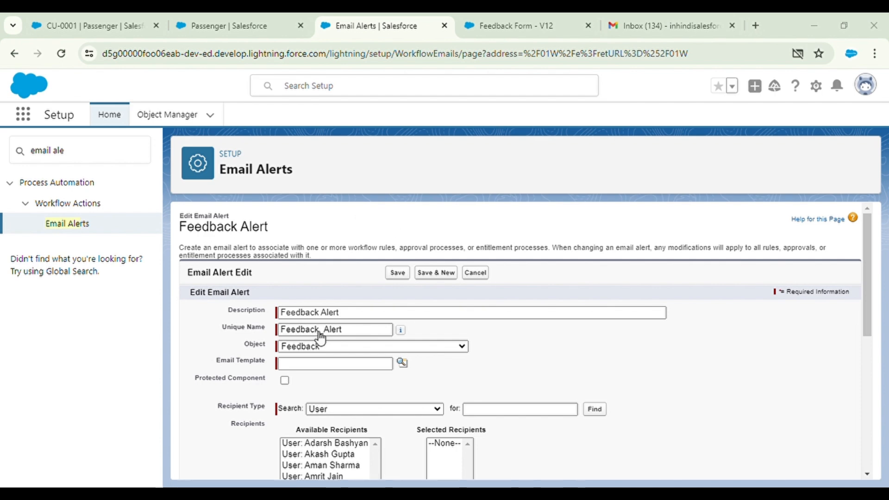
left_click(245, 354)
Finish the template field and try out recipient types in the alert form
scroll(476, 396, "down", 2)
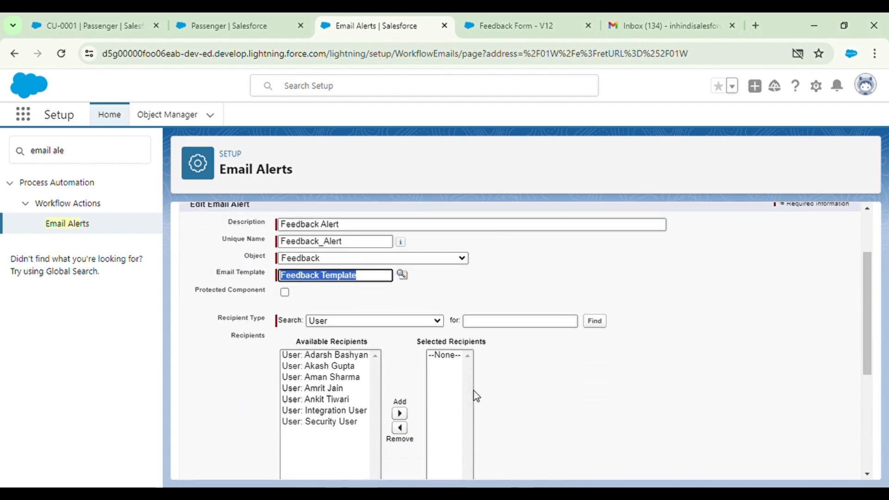
left_click(398, 293)
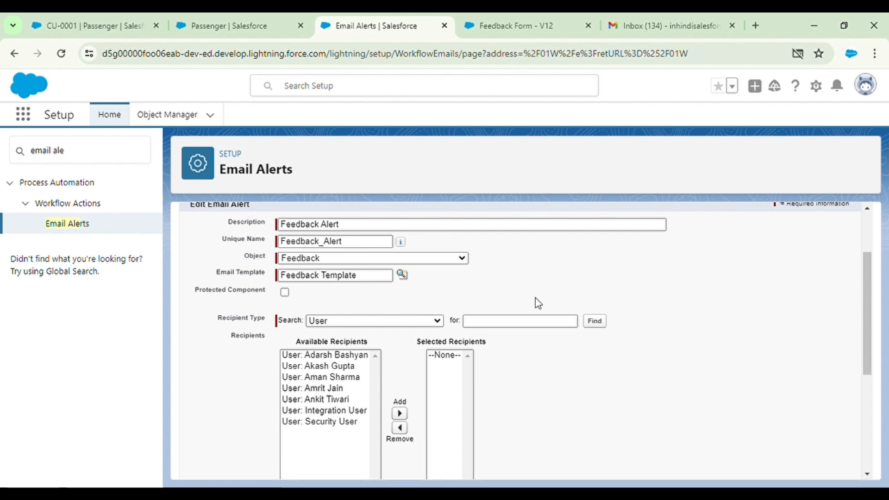
scroll(536, 388, "down", 2)
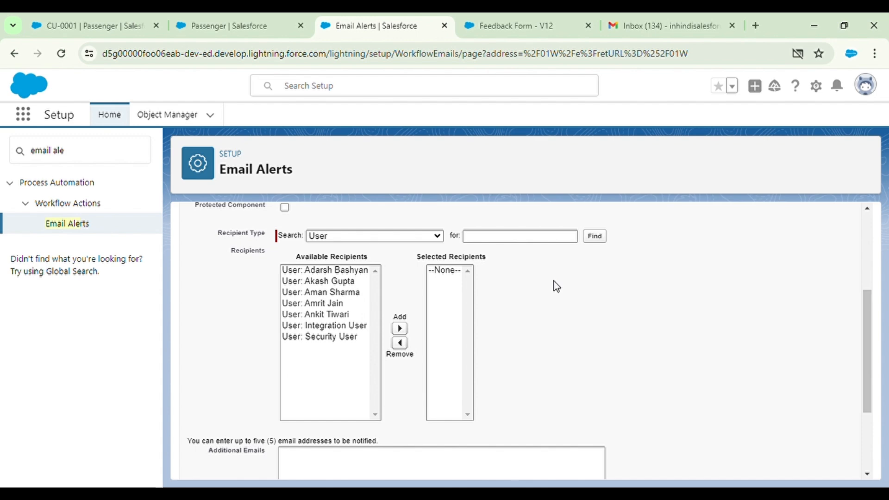
left_click(367, 280)
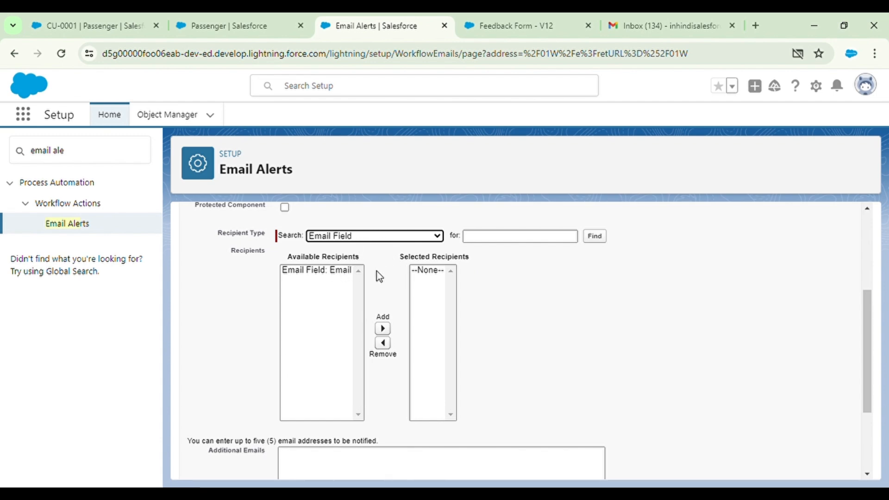
scroll(377, 277, "down", 1)
scroll(377, 273, "down", 3)
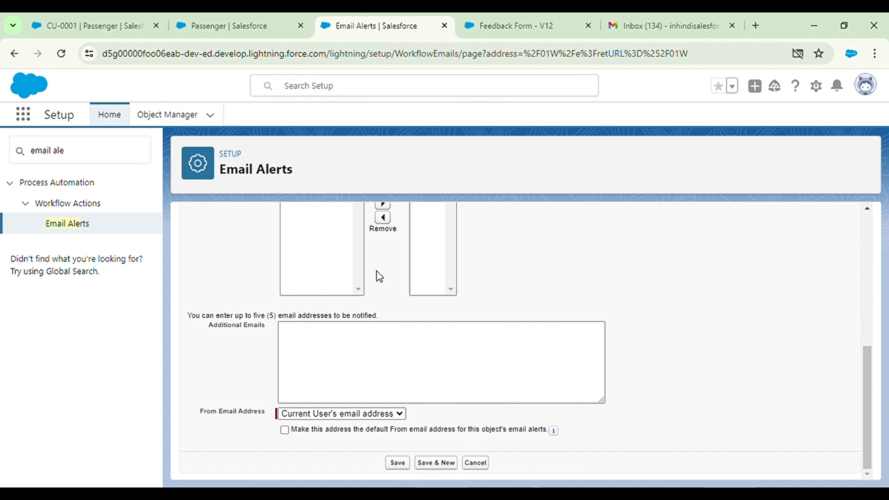
scroll(378, 277, "up", 6)
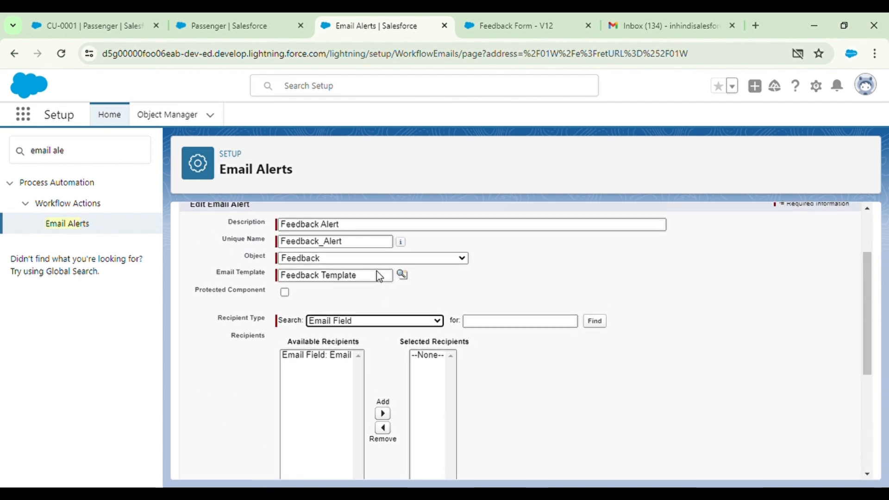
left_click(348, 277)
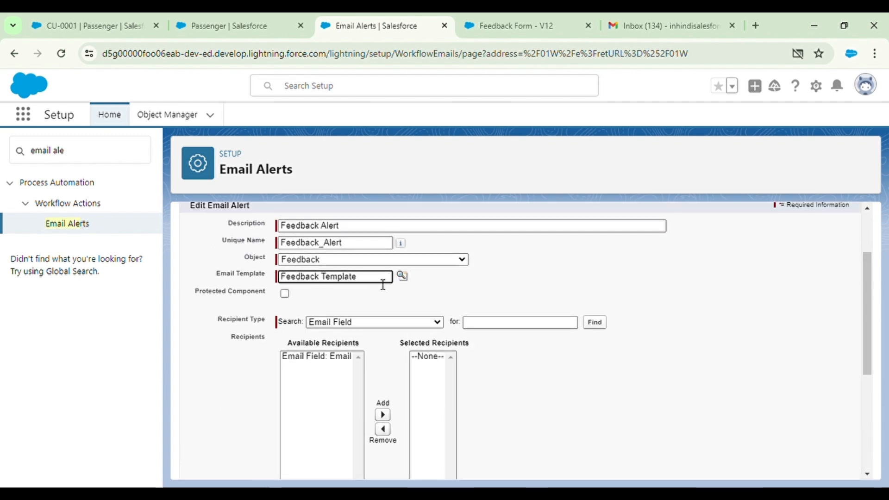
left_click(379, 324)
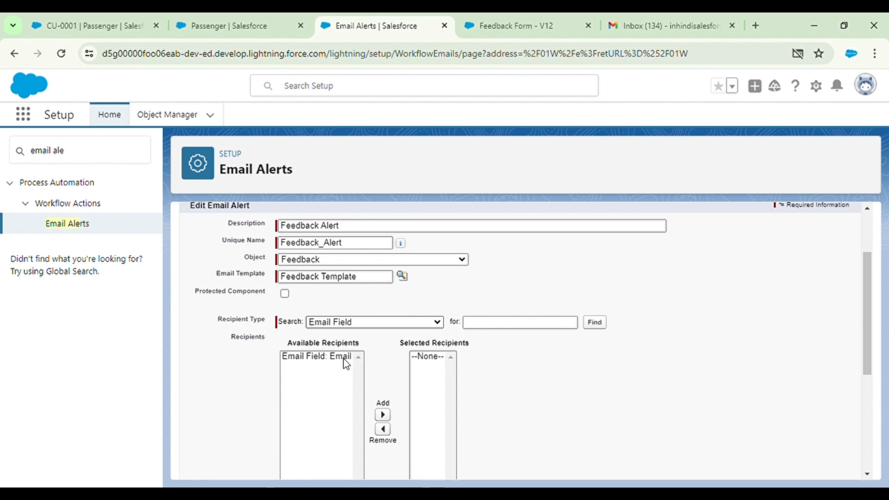
key("Up")
Add 'Email Field: Email' to the alert's Selected Recipients
scroll(346, 364, "down", 1)
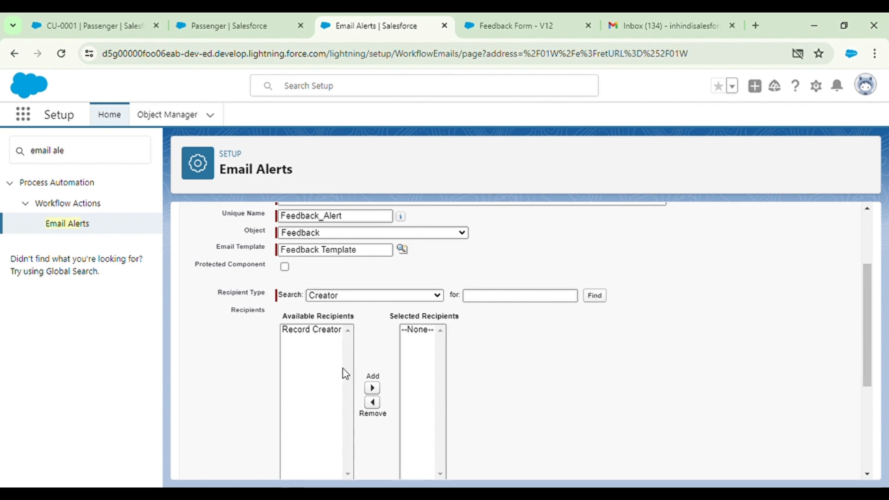
left_click(340, 342)
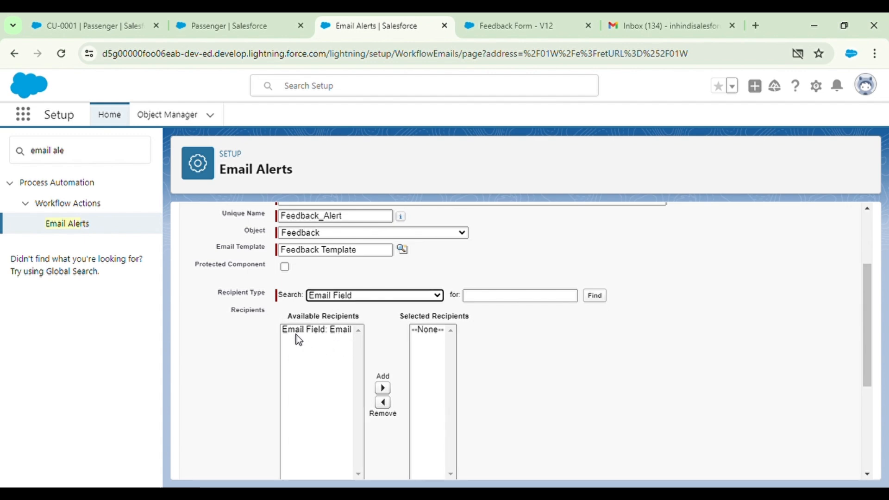
left_click(322, 330)
left_click(382, 387)
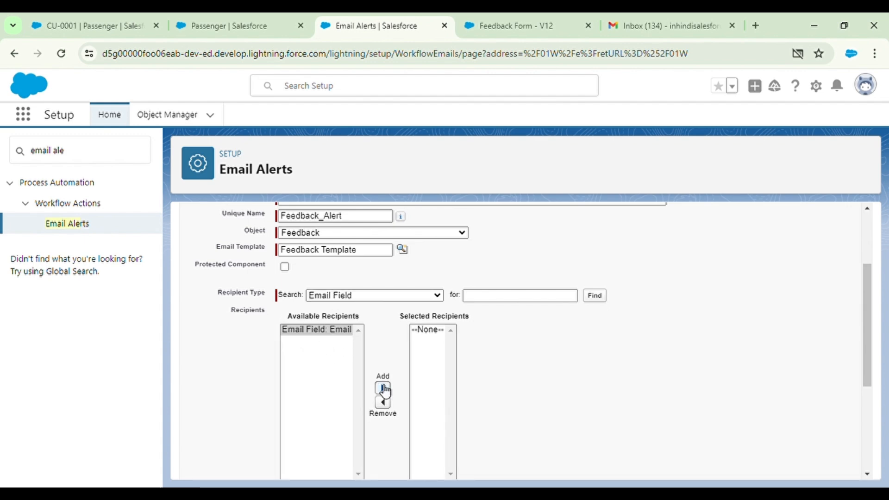
left_click(619, 355)
scroll(618, 355, "down", 2)
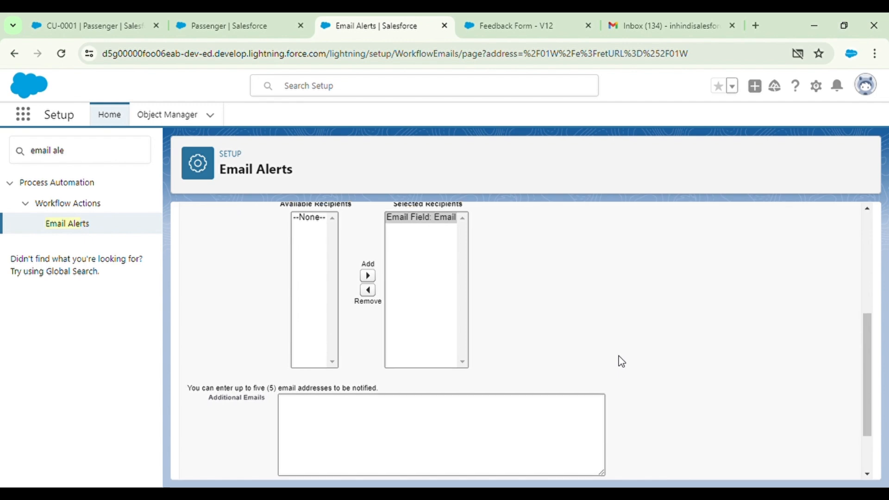
scroll(475, 298, "up", 2)
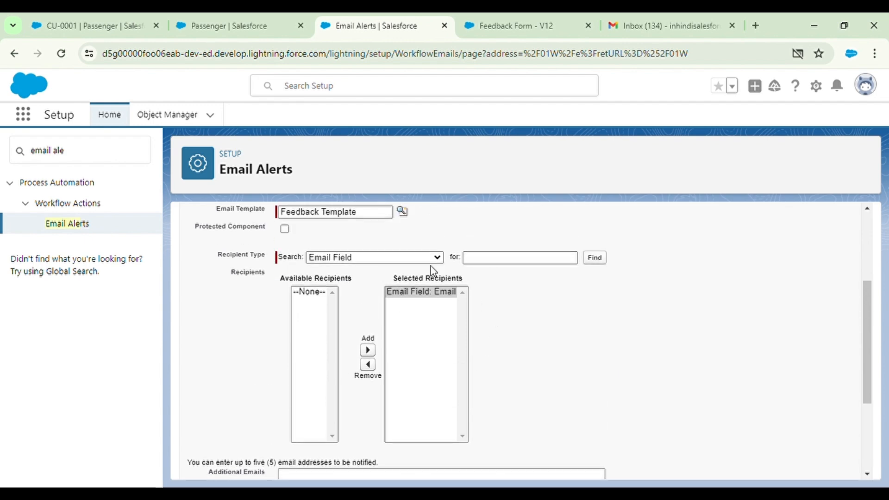
left_click(113, 14)
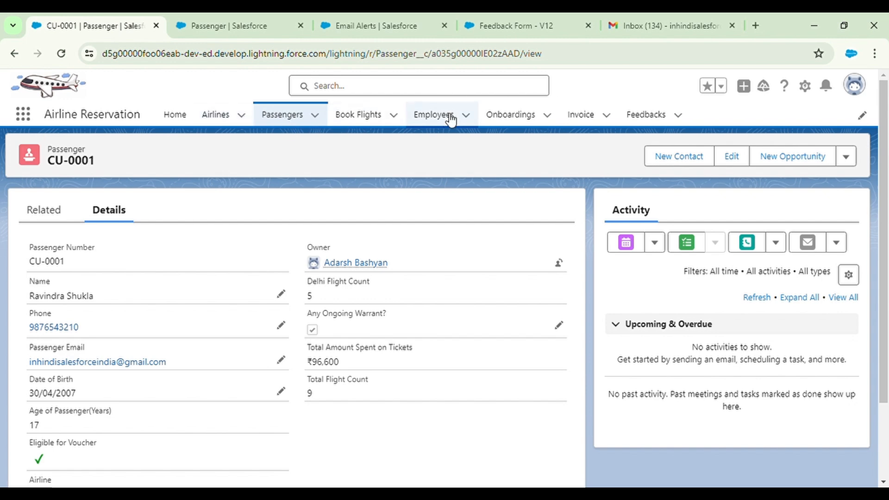
left_click(356, 116)
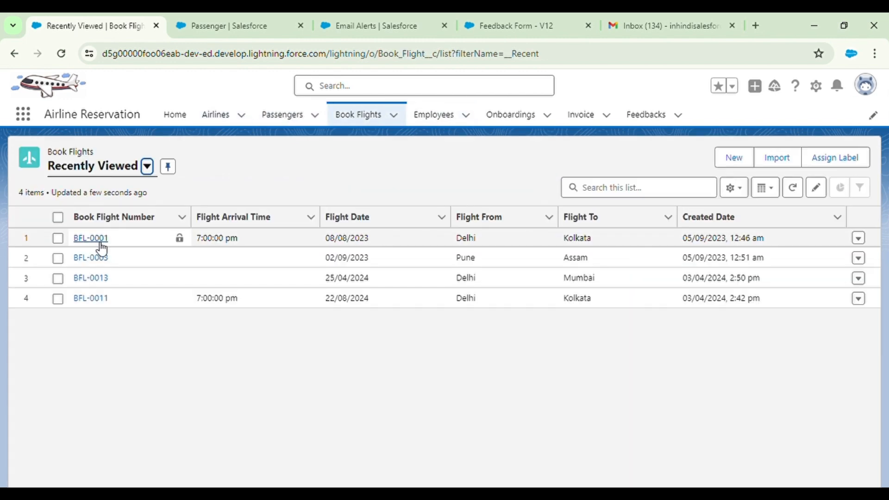
left_click(90, 240)
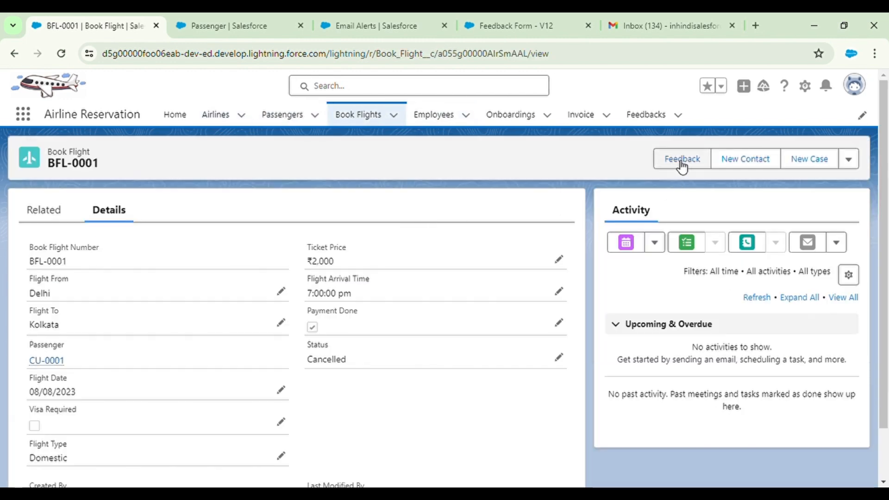
left_click(678, 159)
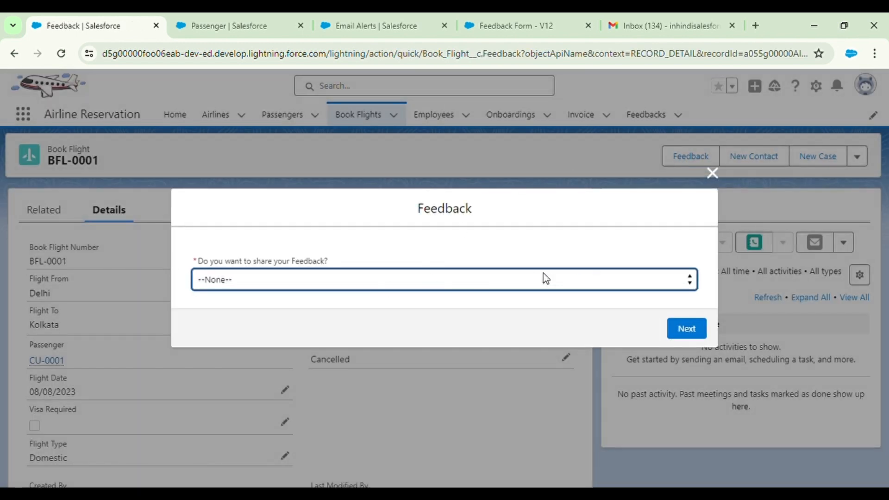
left_click(357, 317)
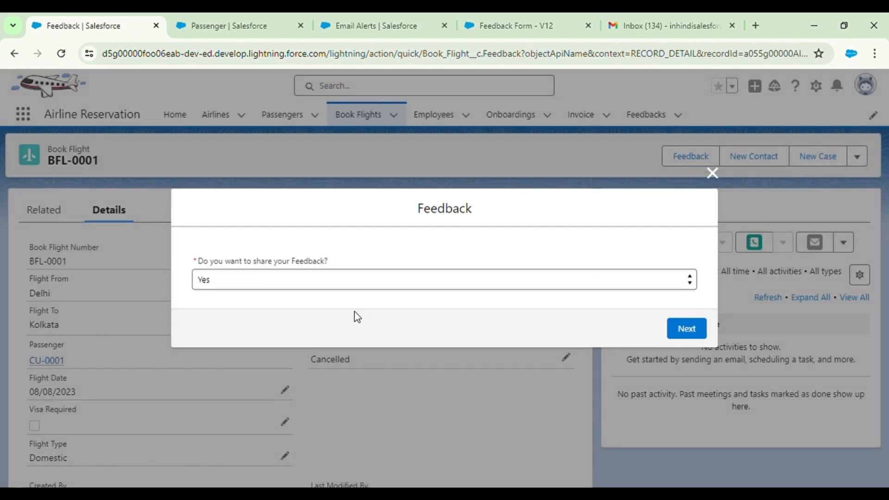
left_click(677, 328)
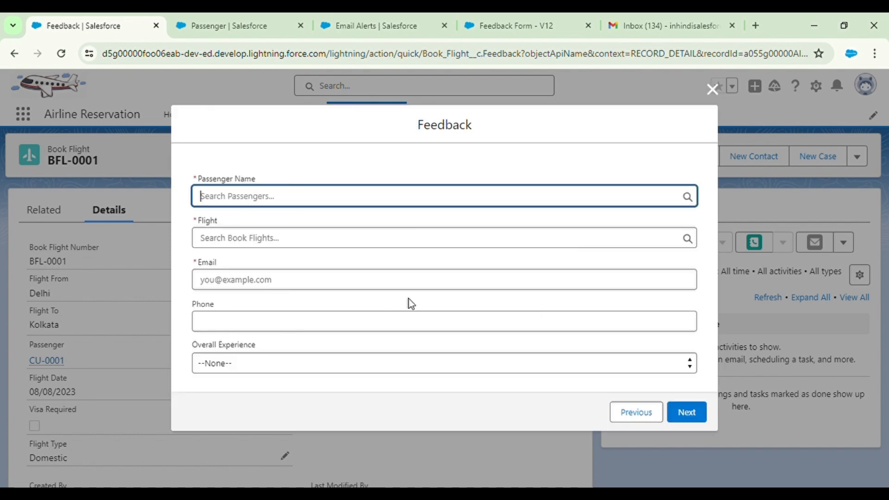
left_click(715, 93)
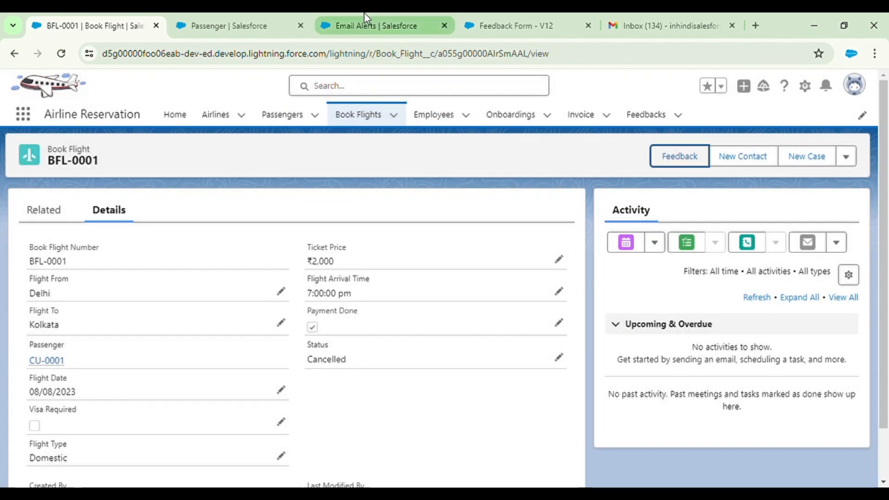
Make the current user's address the default From address and save the Feedback Alert
left_click(364, 24)
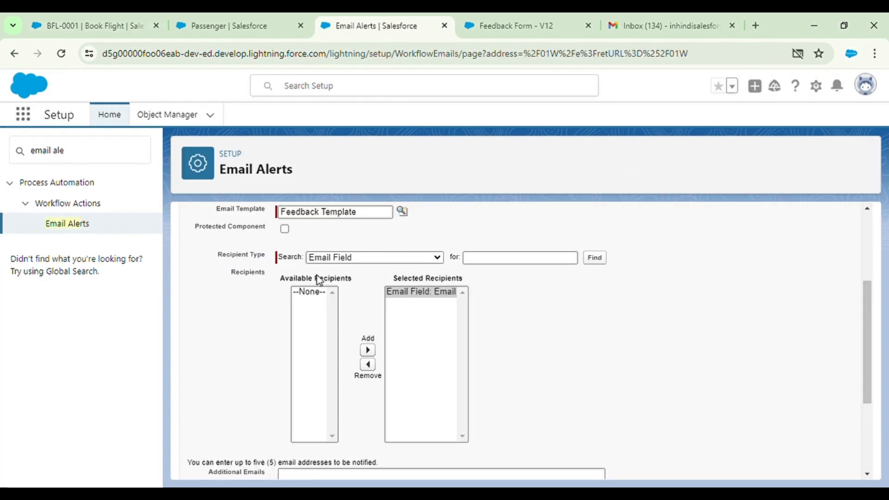
scroll(441, 312, "down", 3)
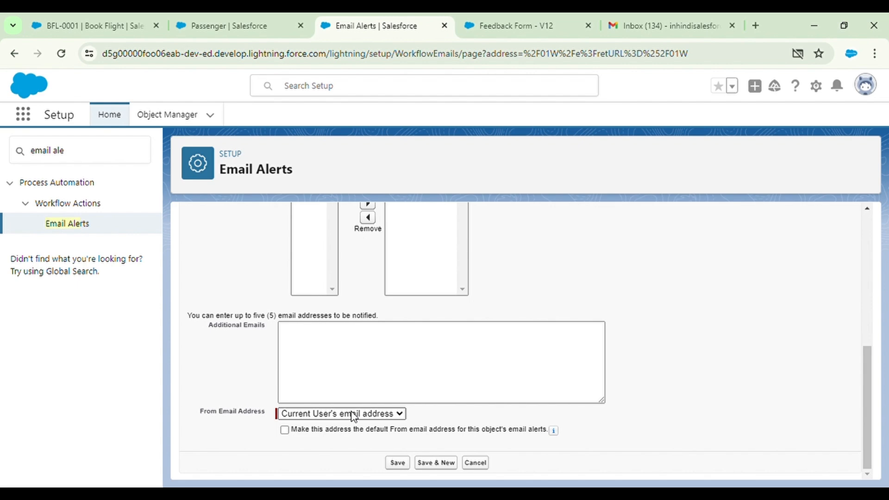
left_click(287, 433)
left_click(400, 465)
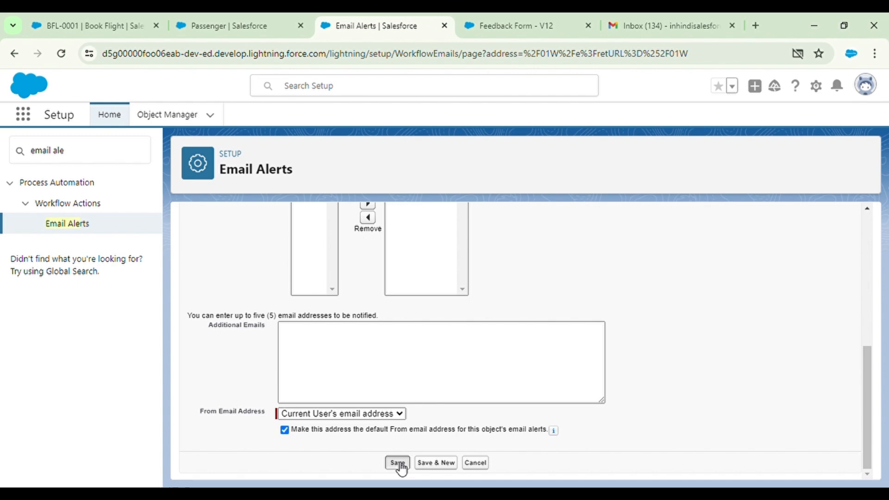
left_click(506, 184)
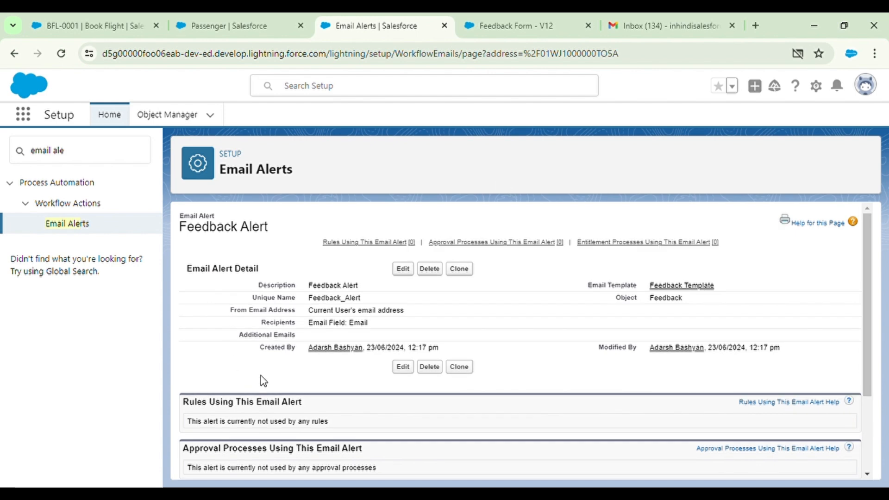
scroll(537, 292, "down", 3)
scroll(373, 328, "up", 3)
Switch to the Feedback Form V12 flow and inspect the PositiveResponse screen
left_click(518, 24)
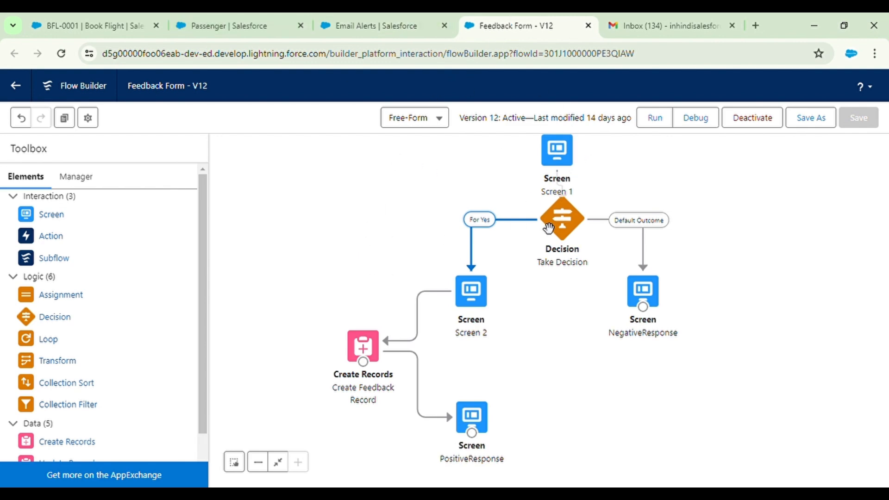
left_click_drag(532, 221, 528, 158)
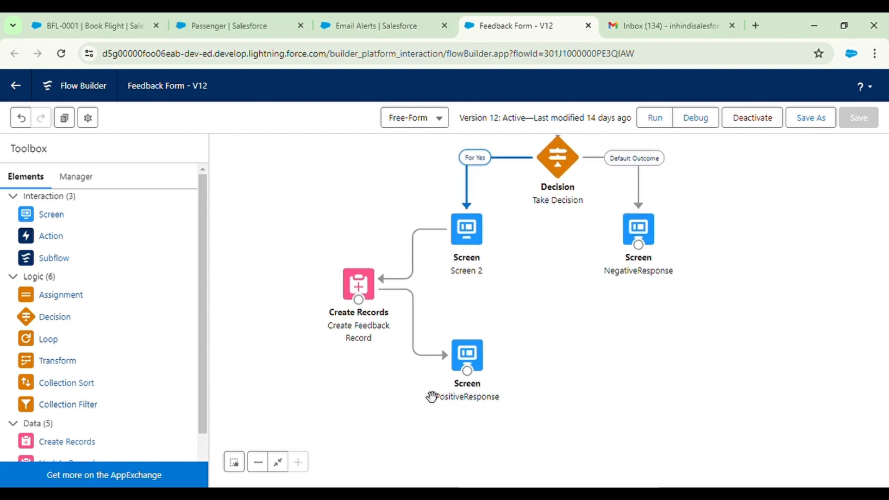
double_click(477, 352)
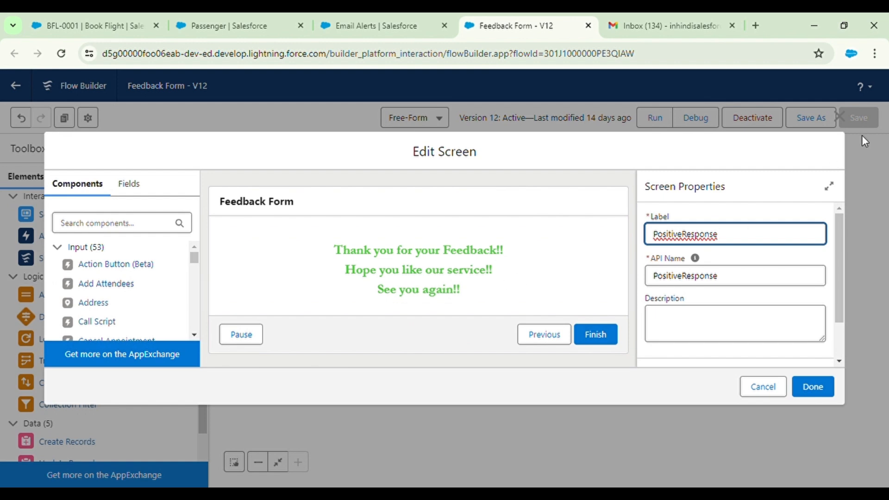
left_click(840, 117)
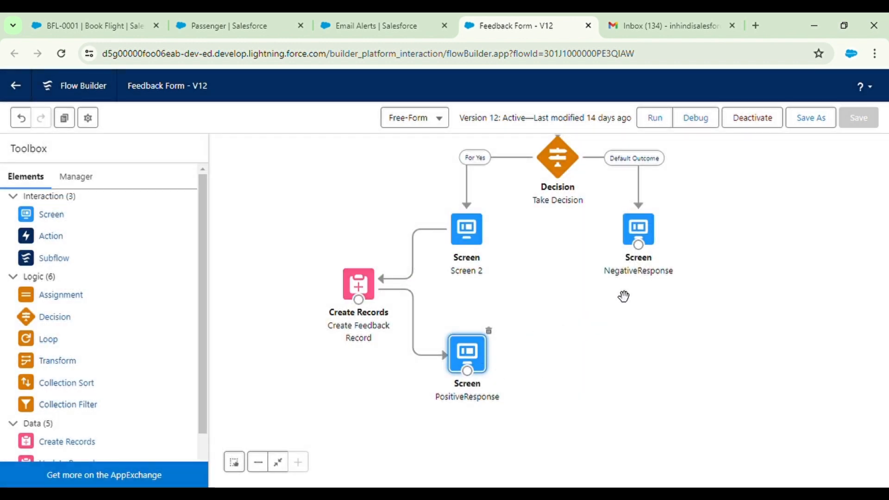
Deactivate the flow, reposition PositiveResponse, and drop a new Action onto the canvas
left_click(751, 121)
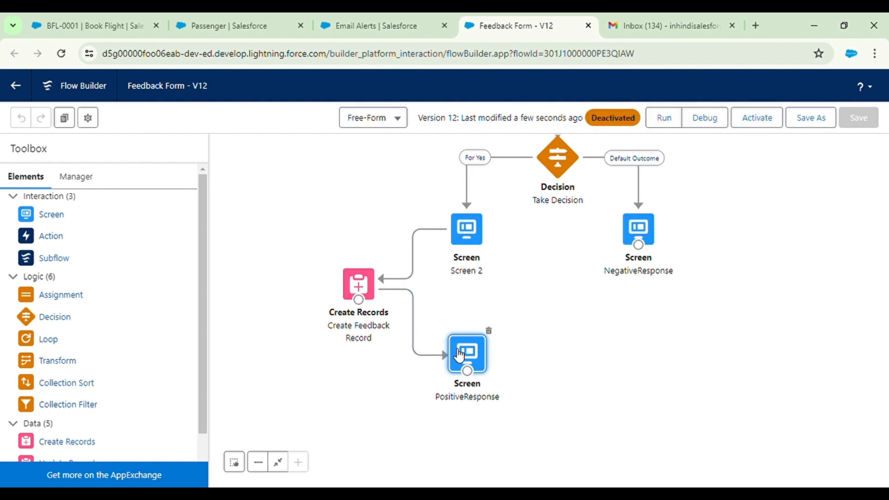
left_click_drag(464, 357, 477, 314)
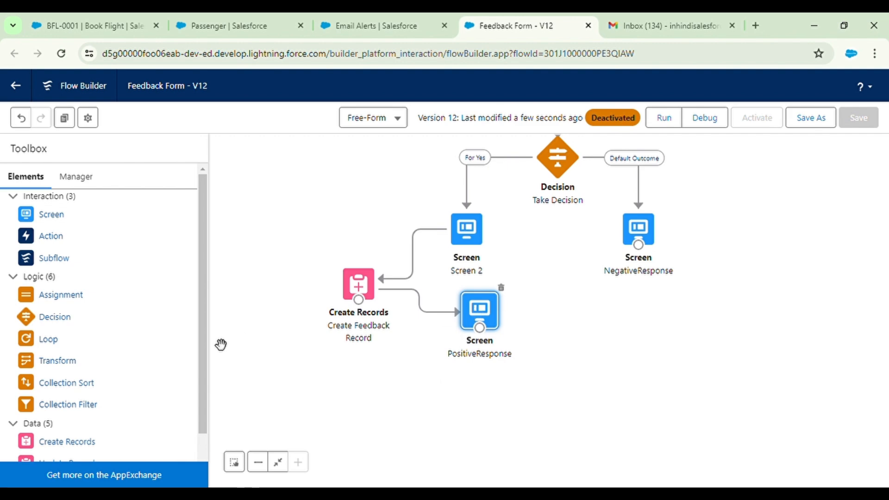
left_click_drag(58, 241, 542, 315)
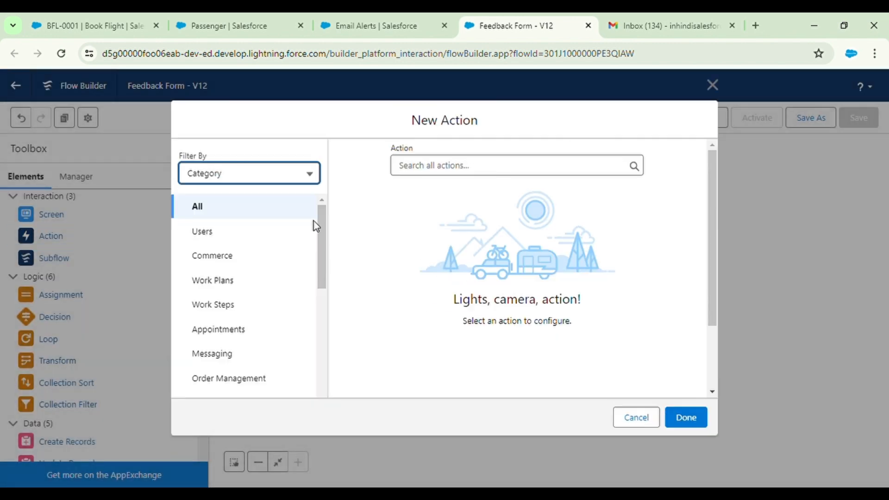
Search actions for EMAIL, filter by type Email Alert, then reload Flow Builder when none appear
left_click(459, 166)
type("EMAIL")
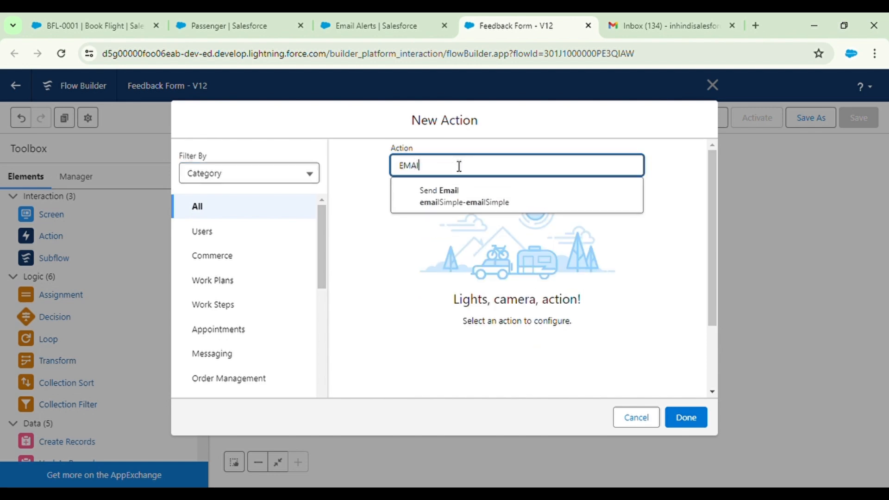
left_click(472, 200)
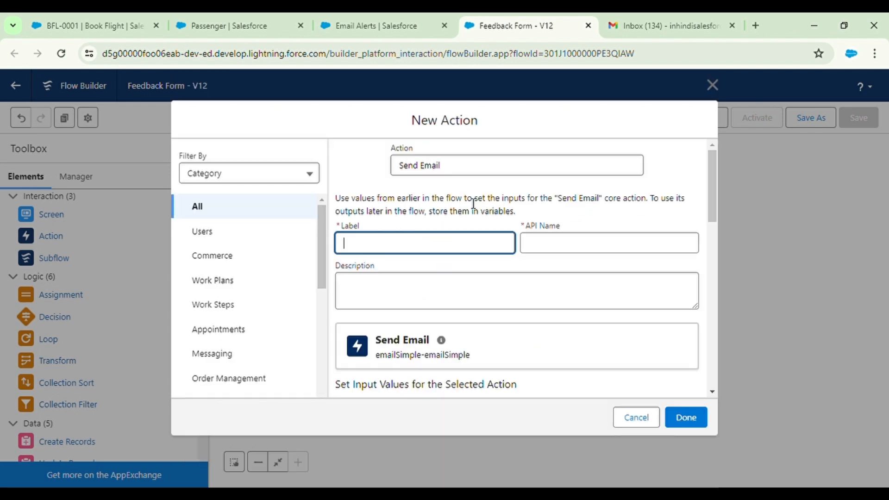
scroll(441, 280, "down", 5)
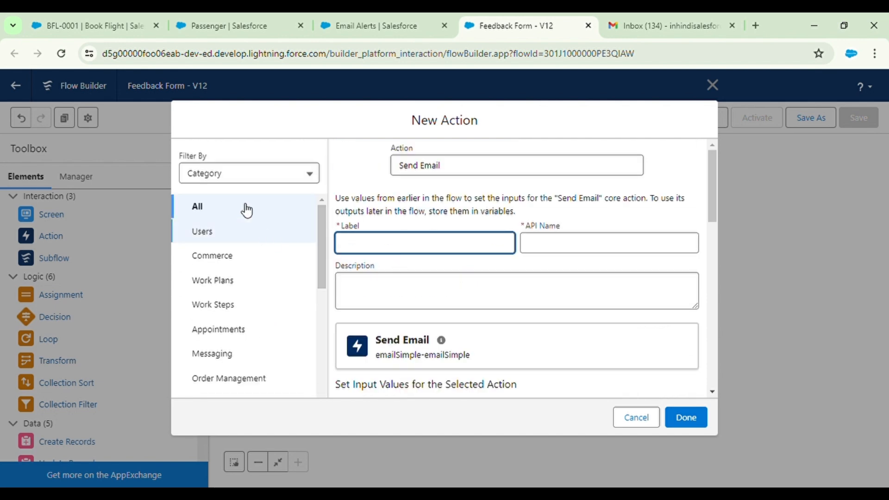
left_click(227, 177)
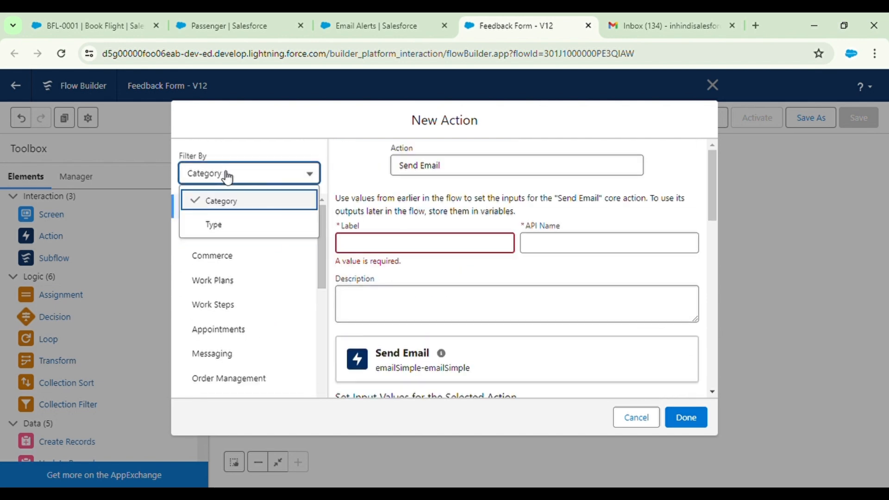
left_click(228, 228)
left_click(233, 284)
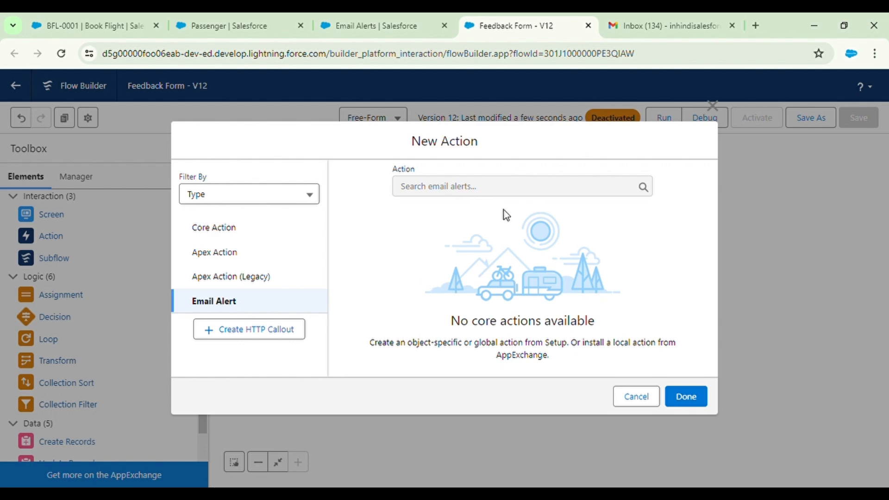
left_click(61, 53)
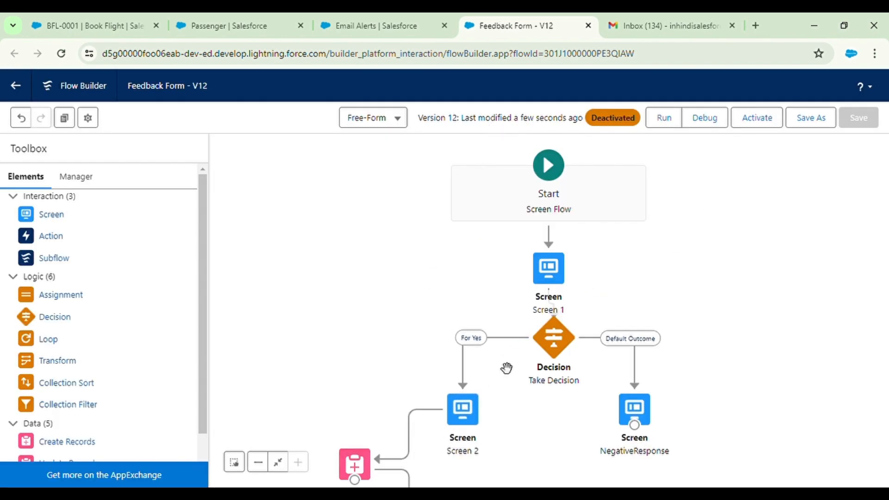
Add an Action element filtered to Email Alert and choose Feedback Alert
left_click_drag(518, 349, 479, 157)
left_click_drag(59, 238, 523, 308)
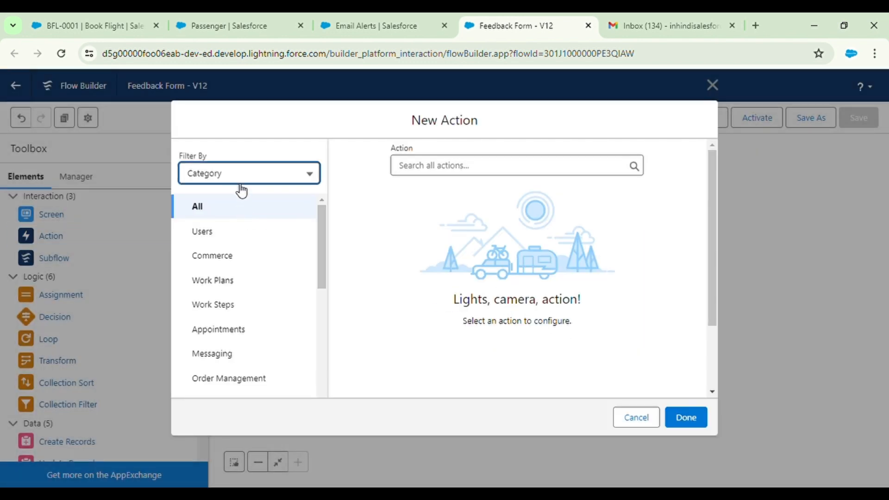
left_click(241, 174)
left_click(234, 228)
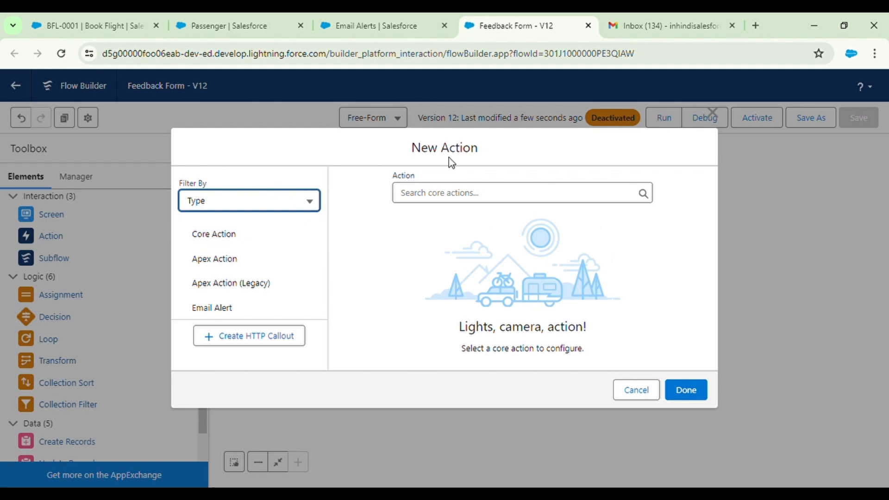
left_click(436, 197)
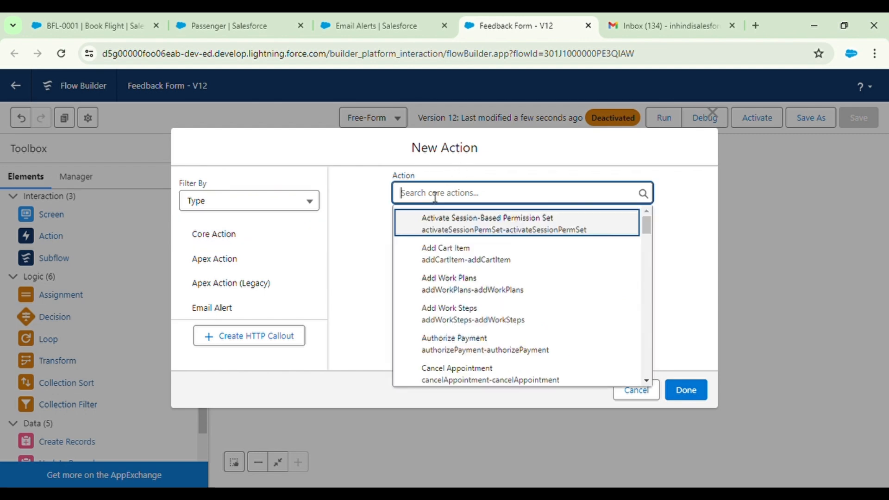
left_click(227, 309)
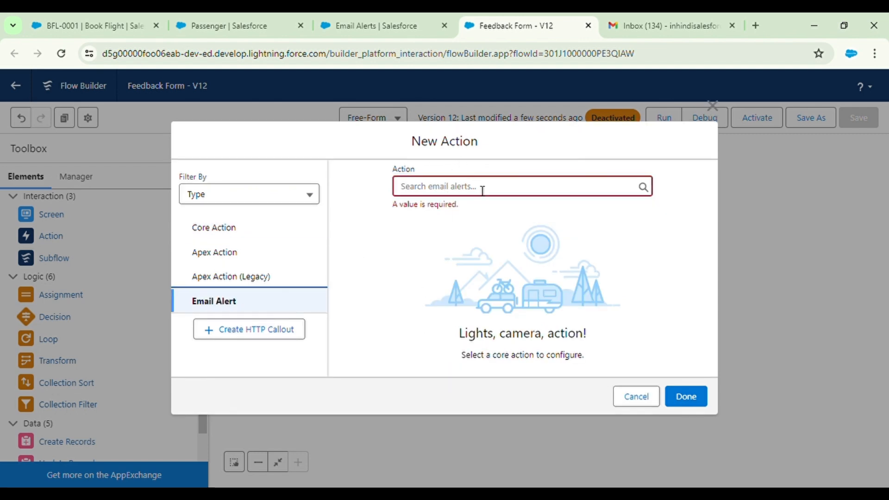
left_click(464, 187)
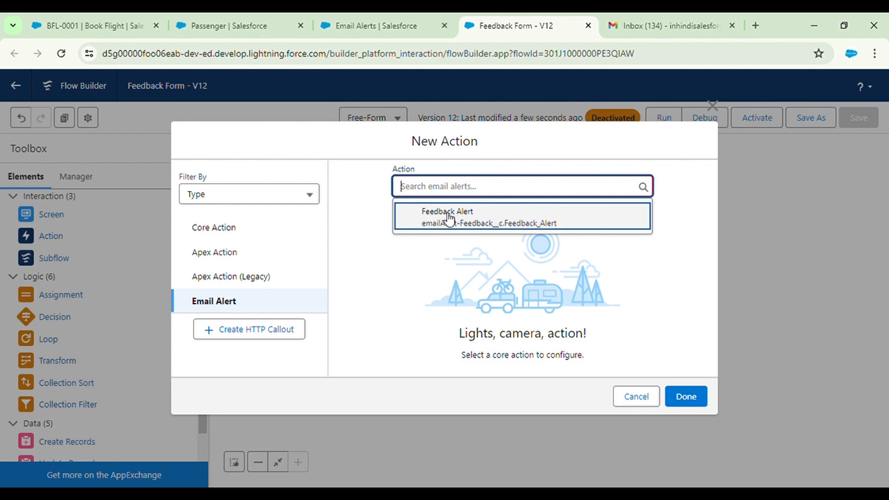
left_click(469, 221)
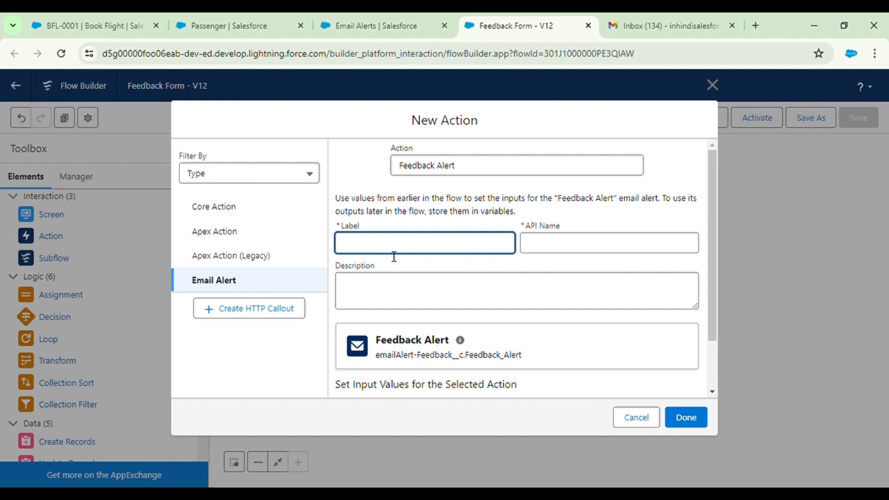
Label the action 'Feedback' with description 'Sharing feedback Email'
type("Feedback")
left_click(474, 273)
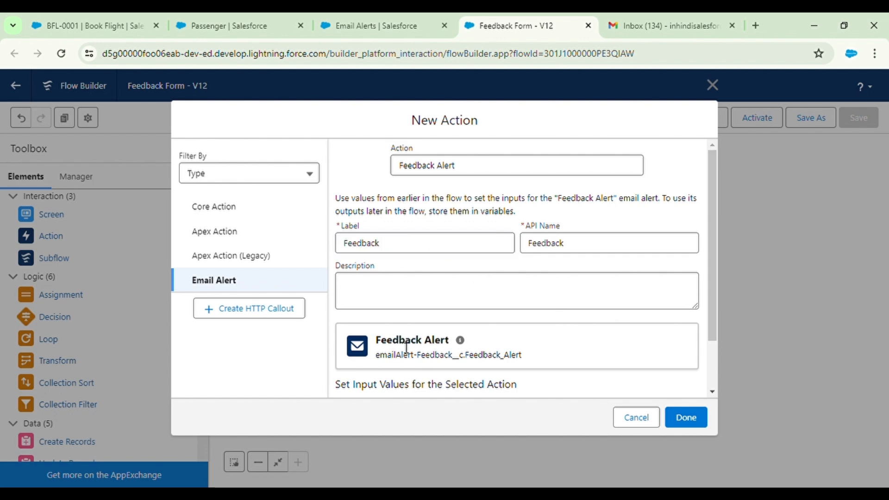
left_click(466, 294)
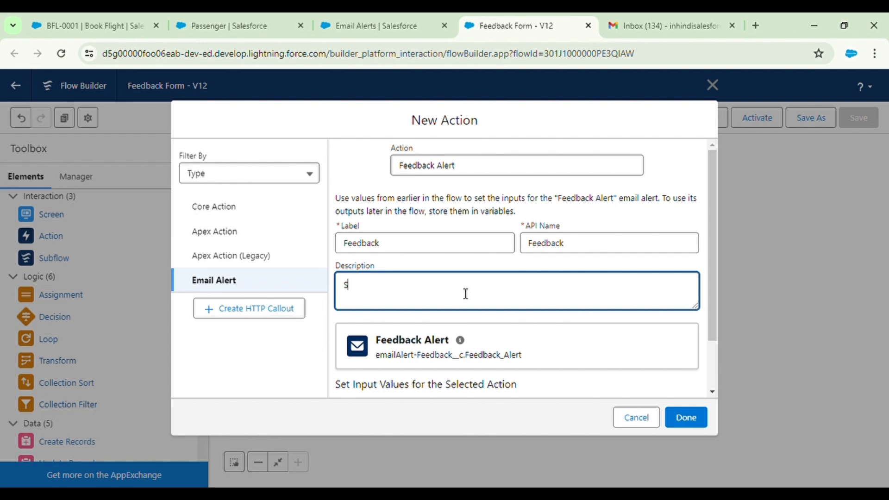
type("Sharing feedback Ema")
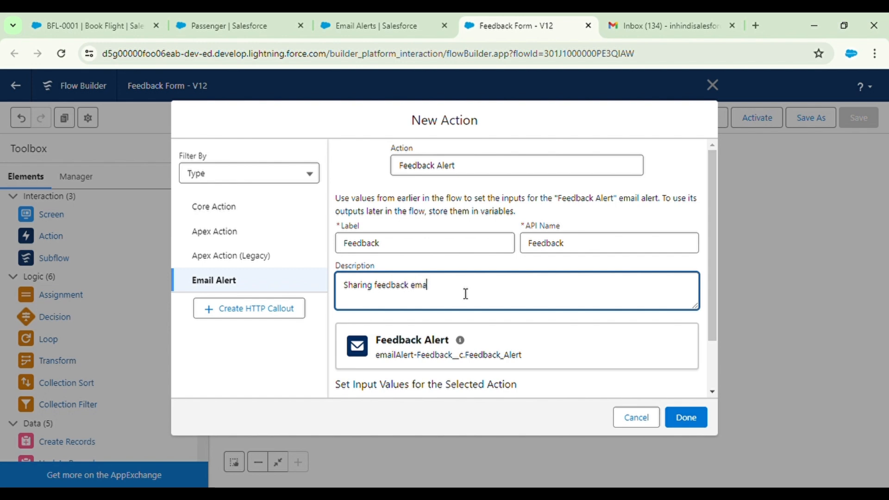
type("il")
Browse resources for the action's Record ID without choosing one
left_click(465, 329)
scroll(464, 330, "down", 2)
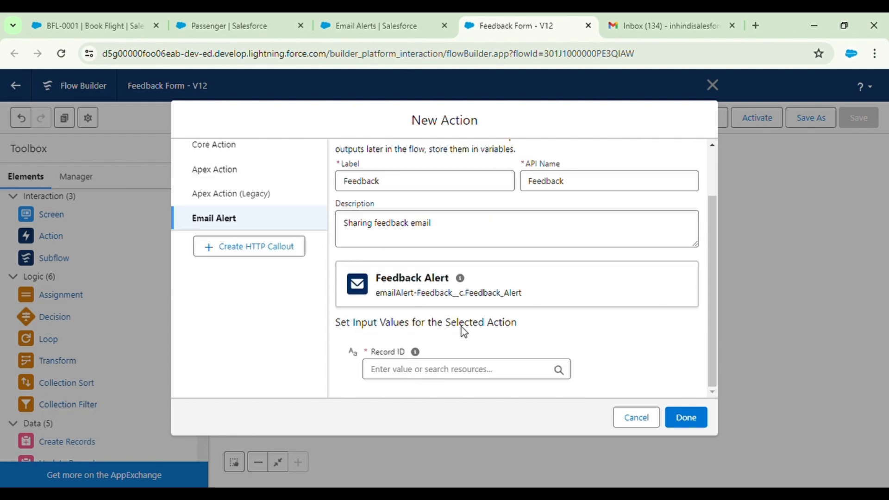
mouse_move(415, 355)
left_click(405, 373)
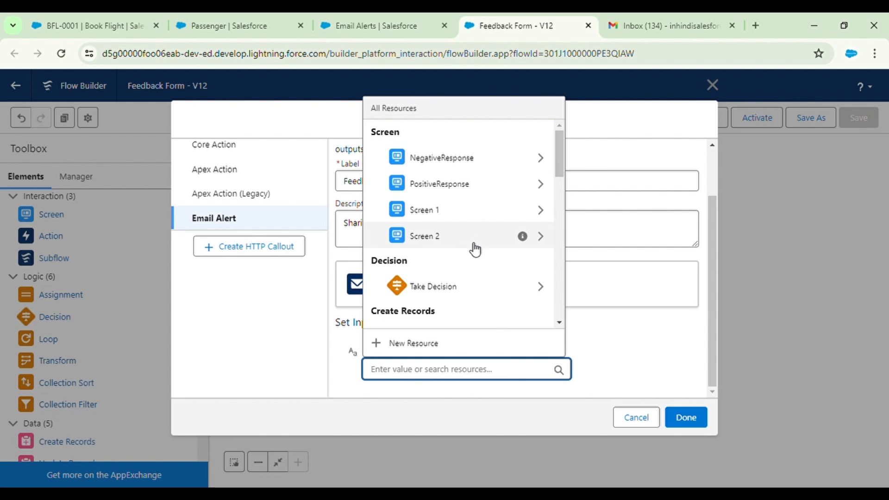
left_click(595, 146)
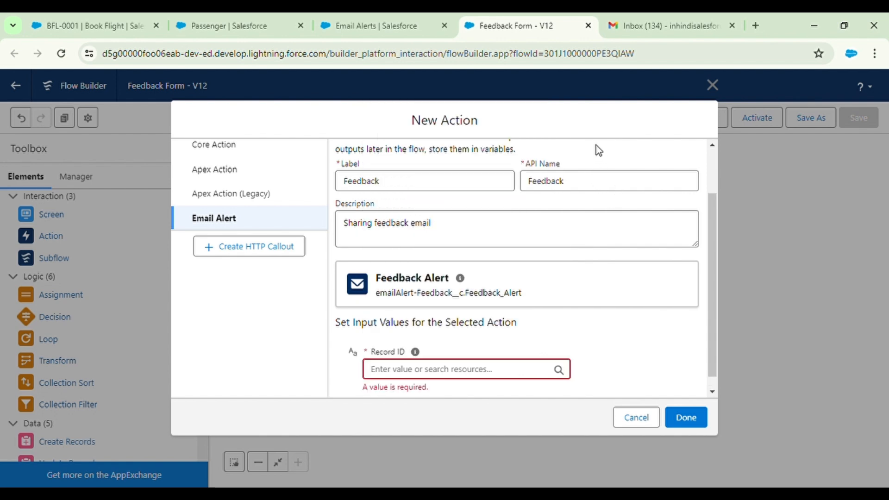
left_click(413, 375)
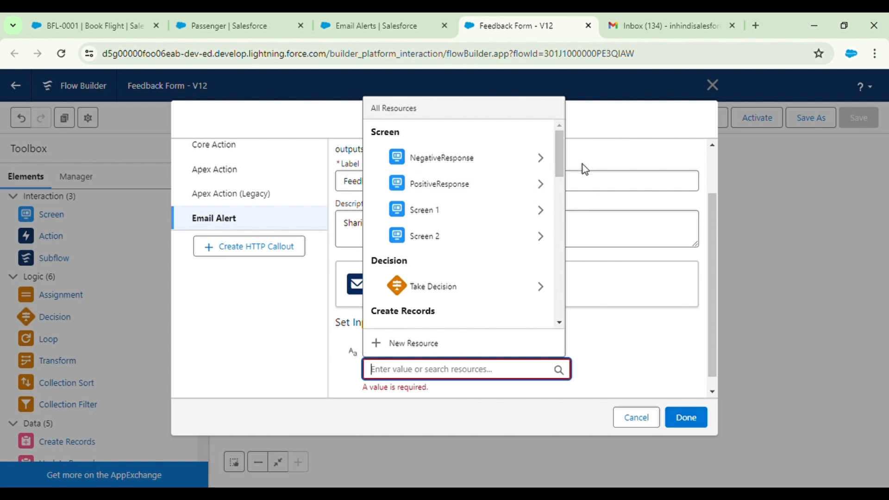
left_click(616, 149)
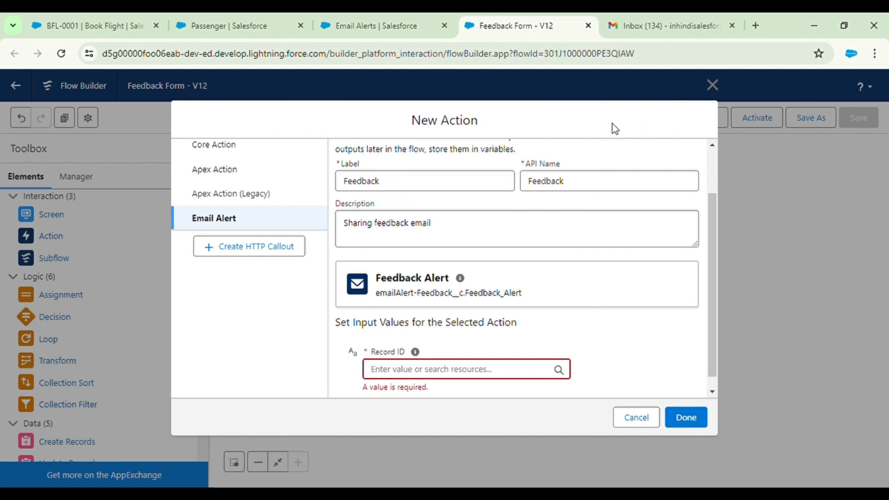
left_click_drag(556, 133, 464, 123)
left_click(464, 124)
left_click_drag(343, 121, 482, 161)
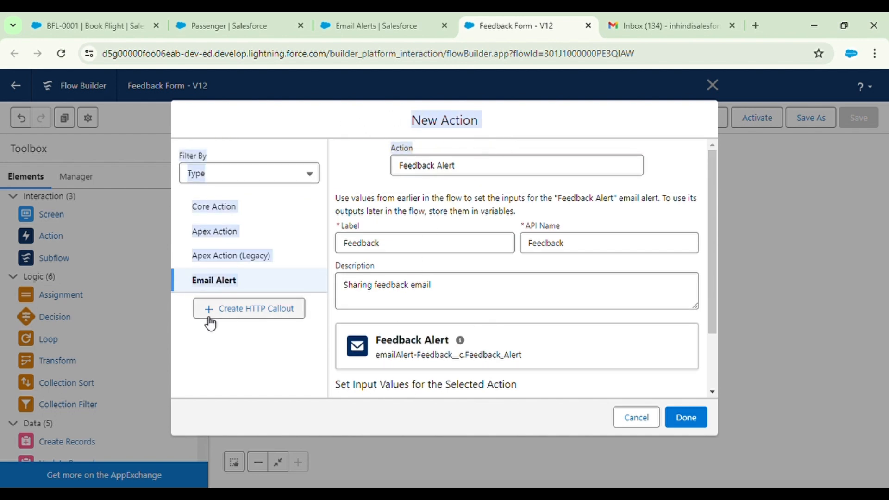
Discard the new action and open the Create Feedback Record element's settings
left_click(711, 85)
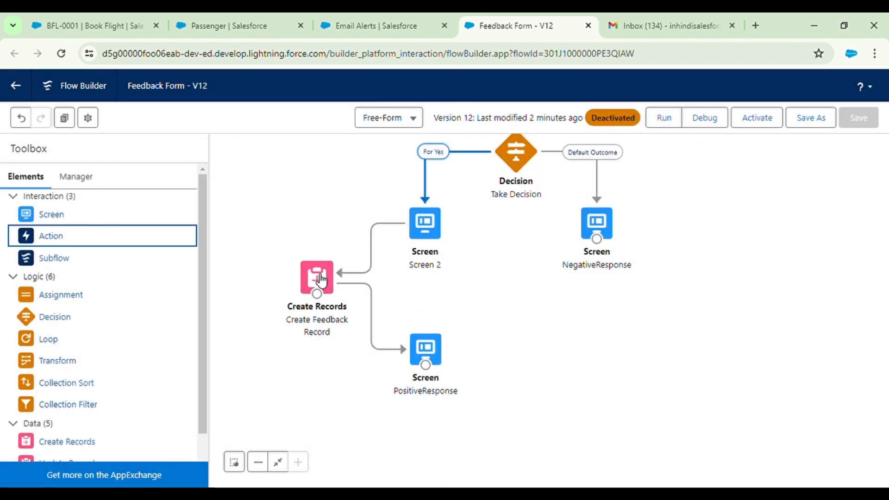
double_click(317, 278)
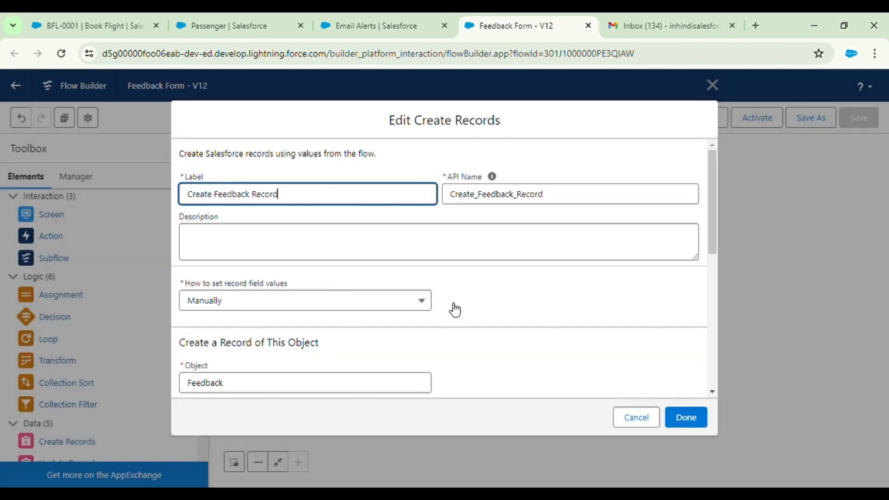
Review the Create Feedback Record field assignments, then close its settings back to the canvas
scroll(465, 308, "down", 3)
scroll(467, 309, "down", 4)
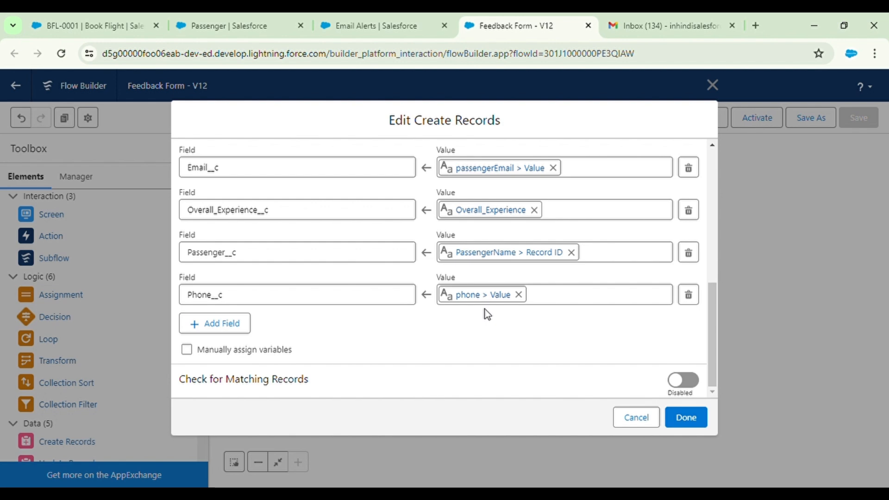
left_click(713, 86)
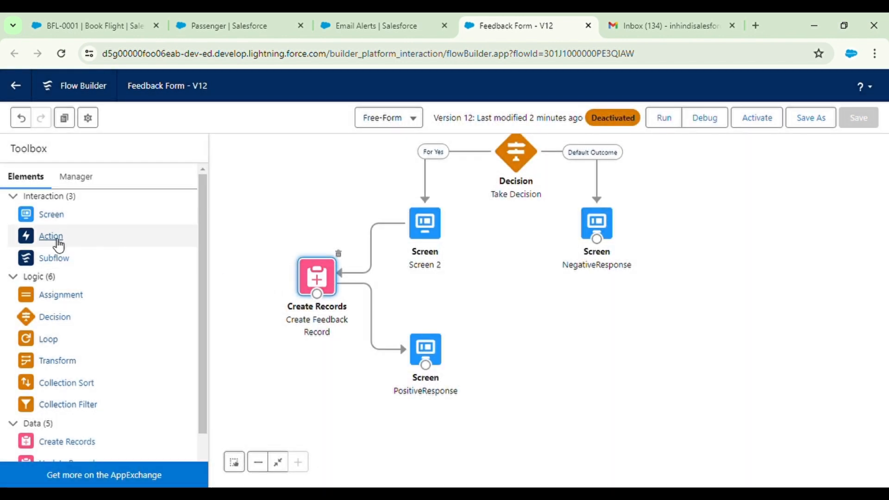
Add a new action and choose the Feedback Alert email alert
left_click_drag(58, 246, 545, 353)
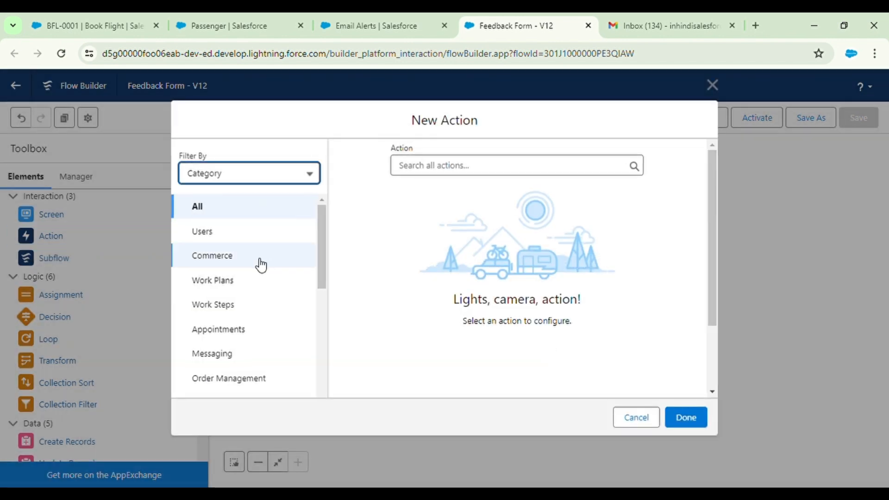
left_click(249, 178)
left_click(246, 227)
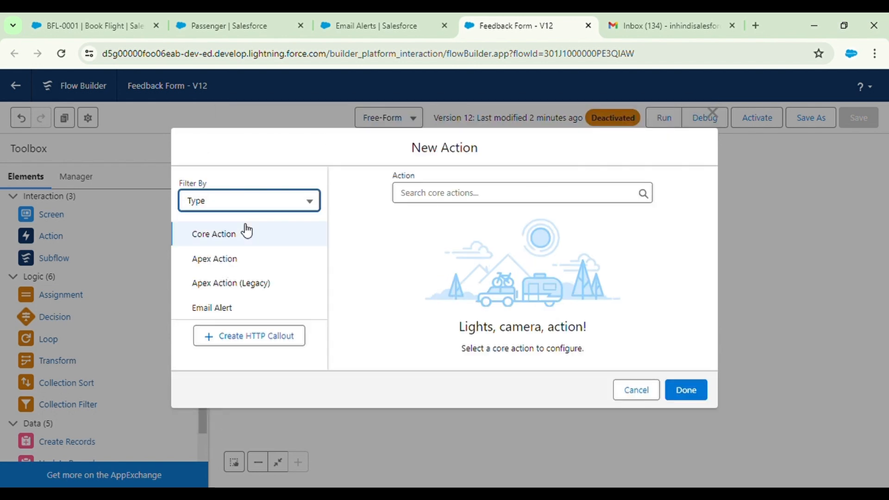
left_click(458, 202)
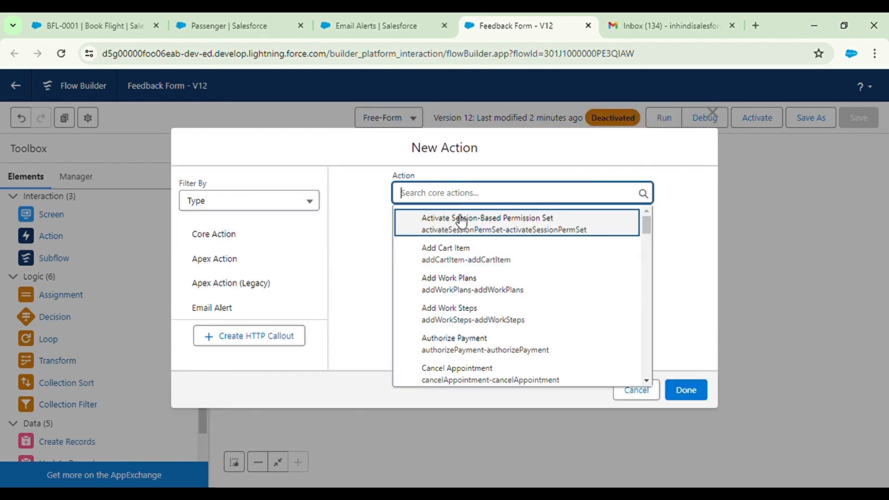
type("fee")
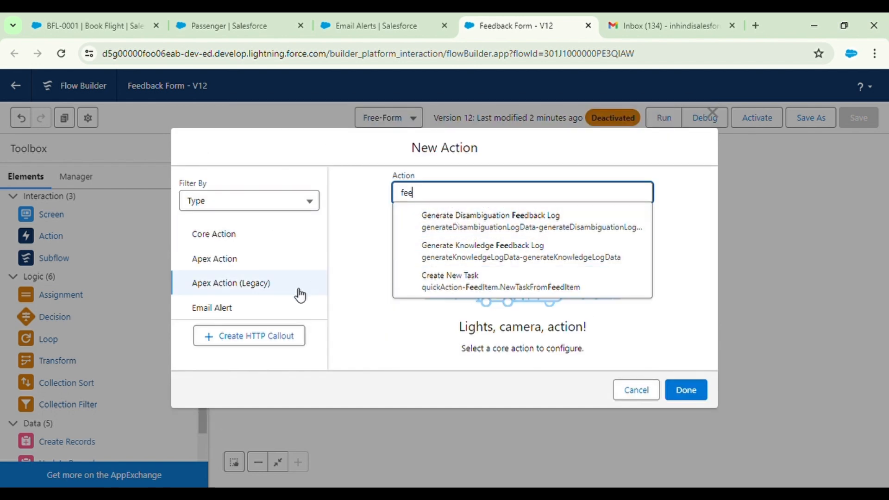
left_click(259, 314)
left_click(427, 186)
key("BackSpace")
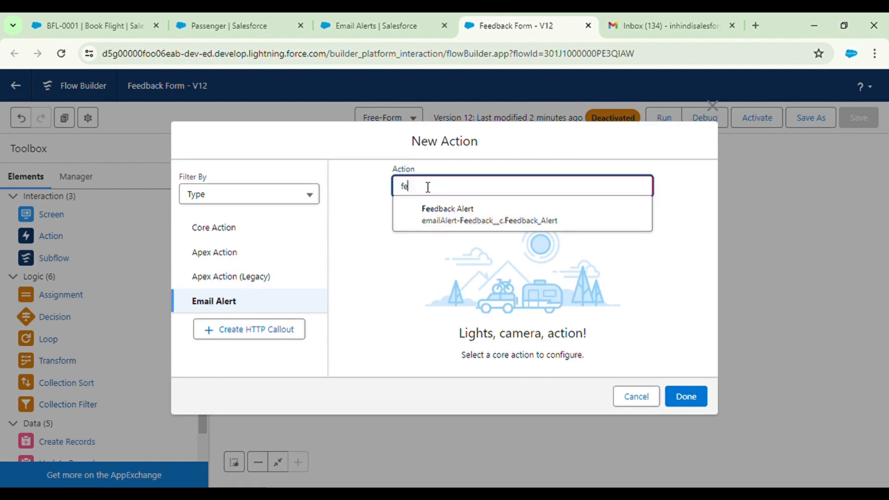
left_click(480, 224)
Set the action's Record ID to FeedbackId from Create Feedback Record
scroll(498, 294, "down", 2)
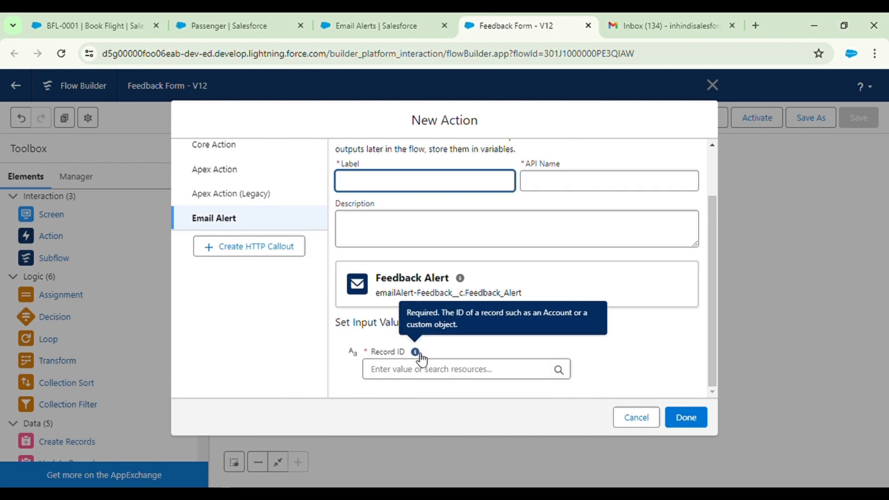
left_click(419, 369)
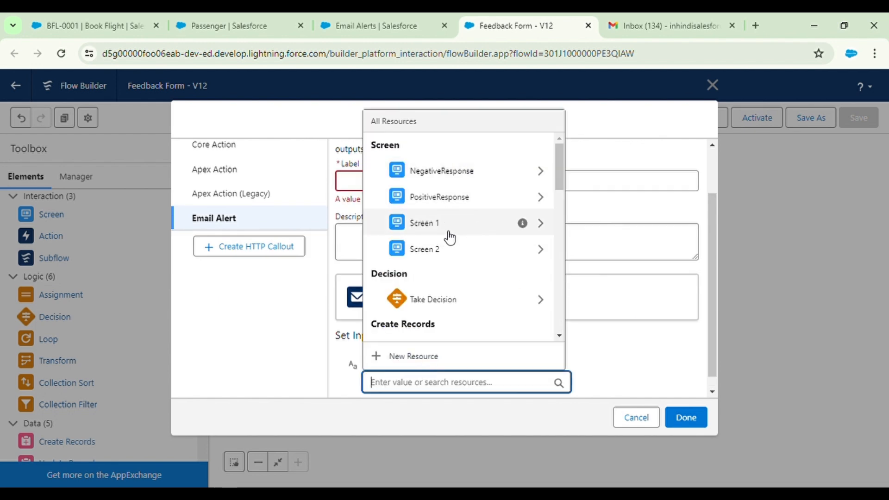
scroll(465, 308, "down", 1)
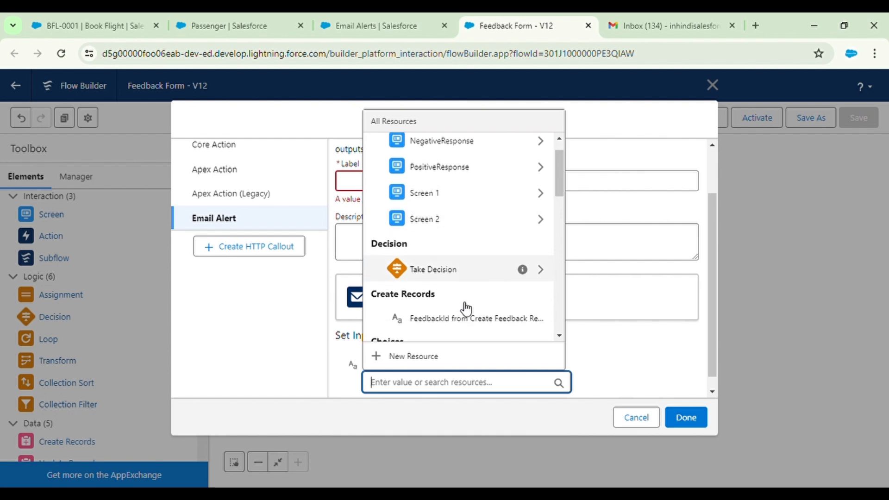
left_click(463, 312)
scroll(463, 305, "down", 1)
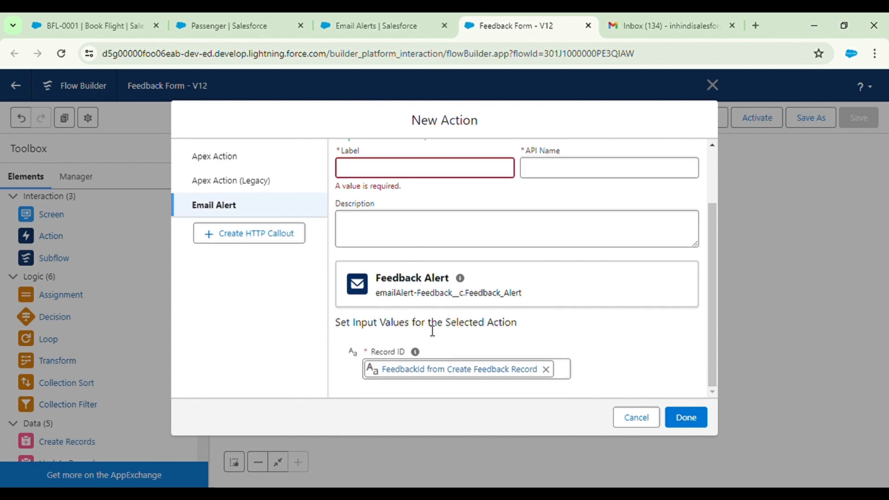
left_click(547, 369)
left_click(549, 370)
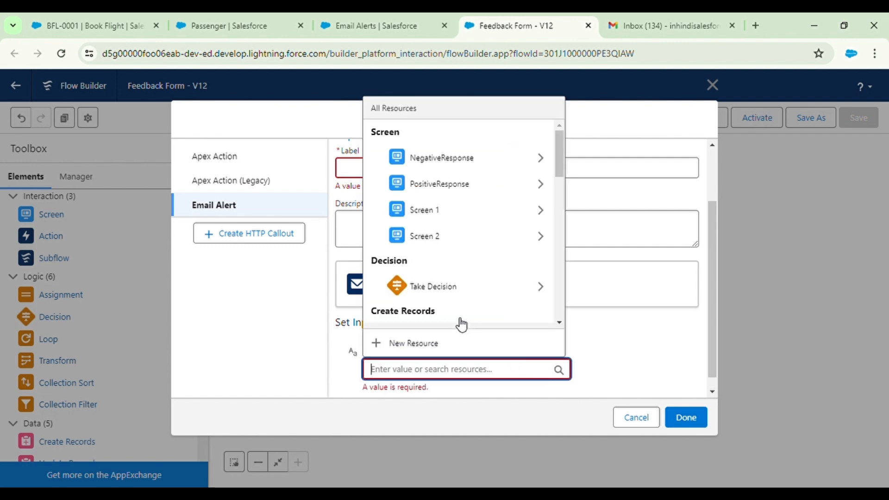
scroll(471, 288, "down", 2)
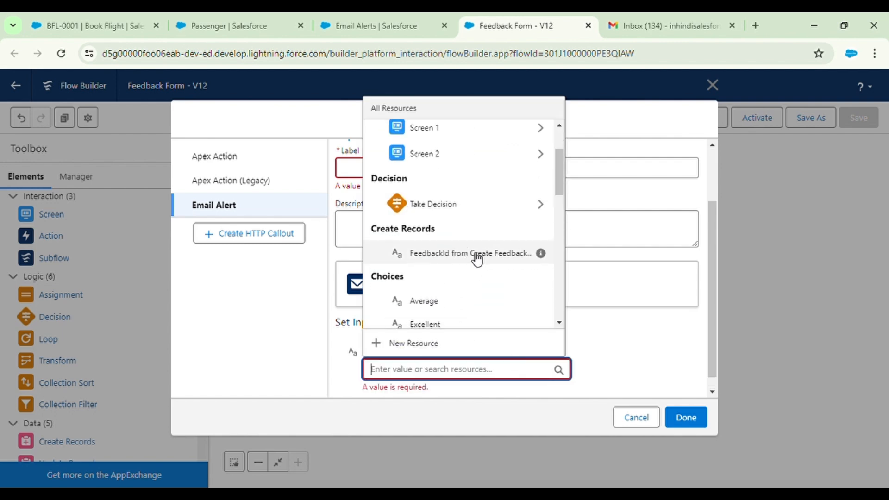
left_click(510, 260)
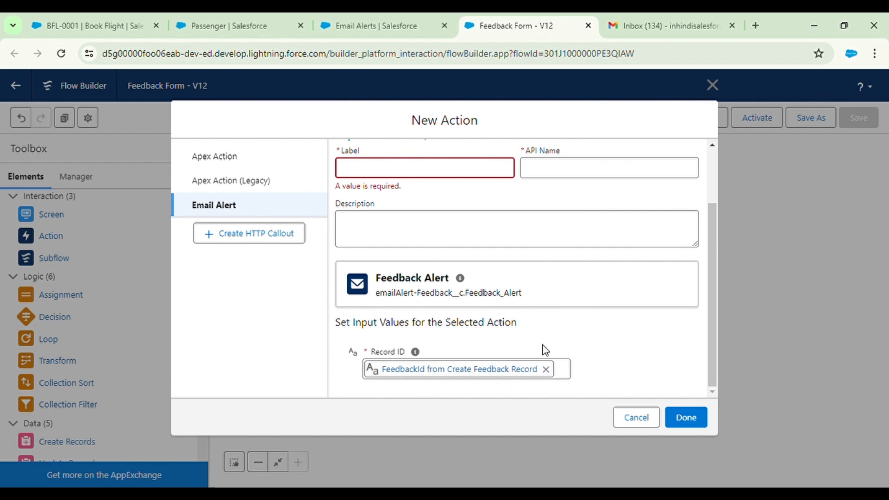
Label the email alert action 'Feedback' and add it to the flow
left_click(392, 172)
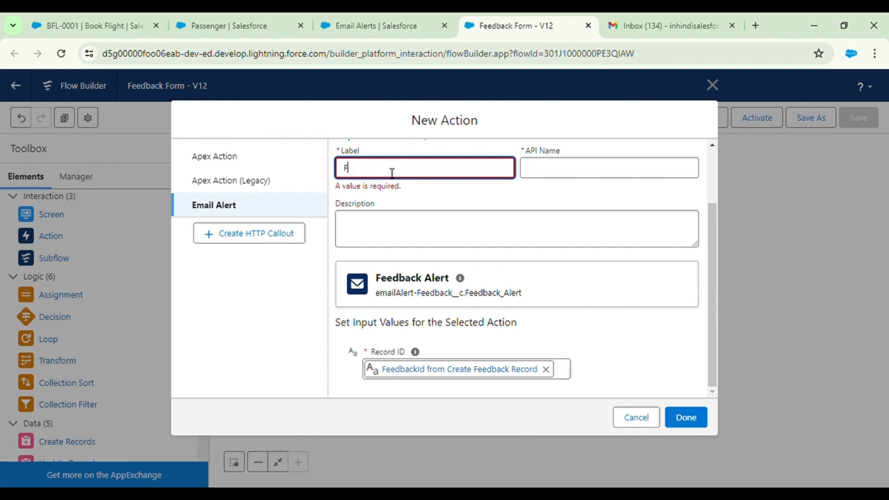
type("Feedback")
left_click(489, 196)
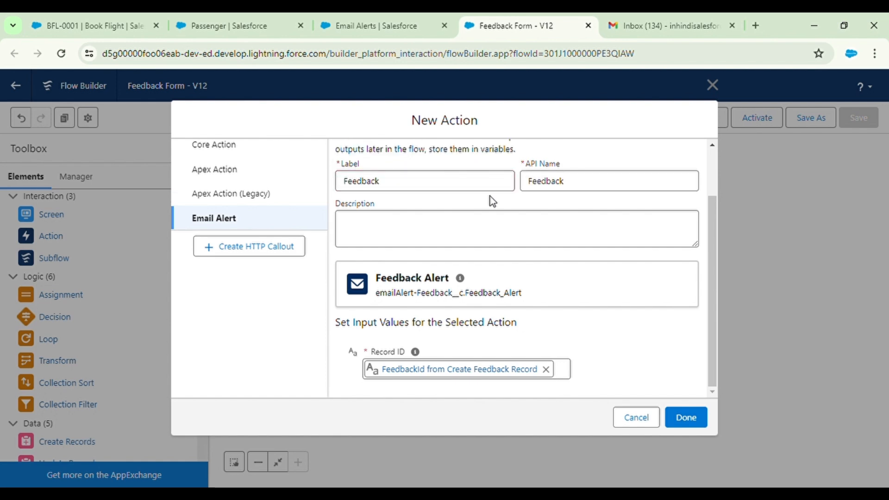
left_click(694, 420)
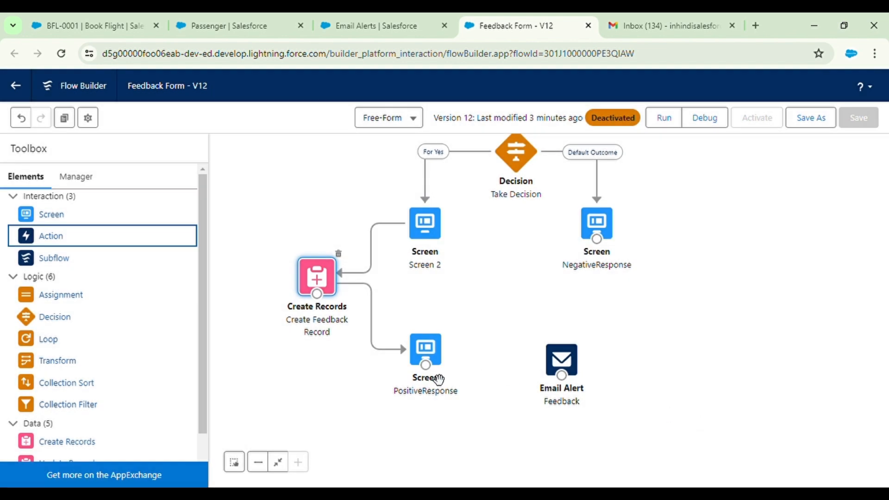
Connect PositiveResponse to the Feedback alert, save as new version 13, and activate it
left_click_drag(425, 364, 560, 383)
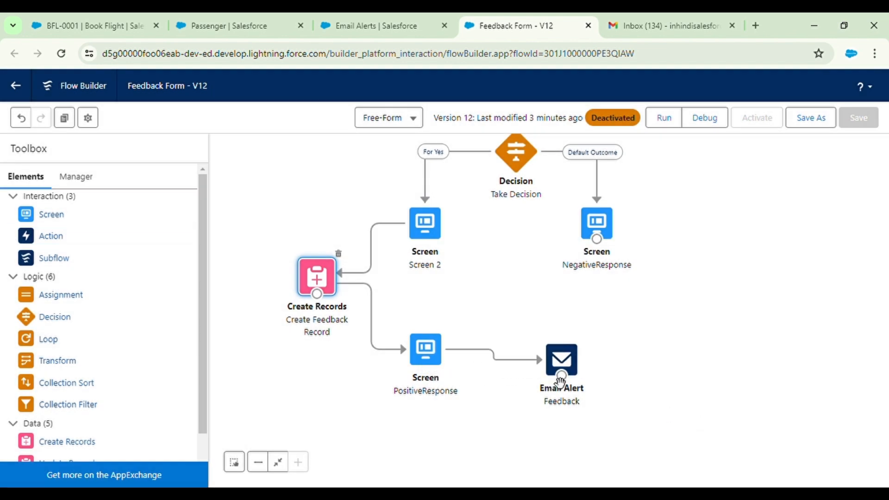
left_click(825, 117)
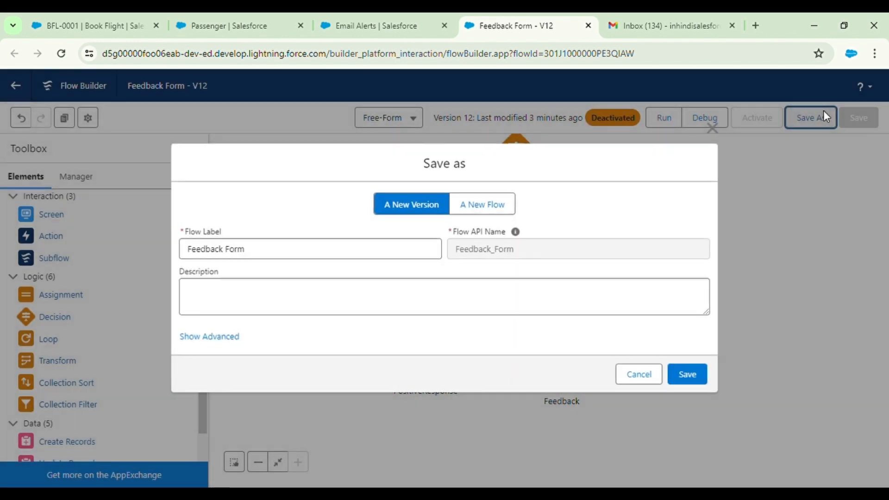
left_click(694, 378)
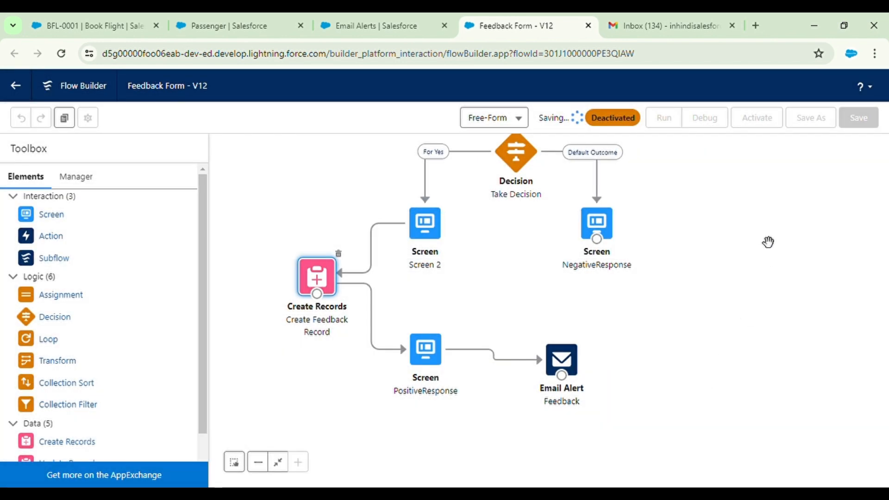
left_click(761, 122)
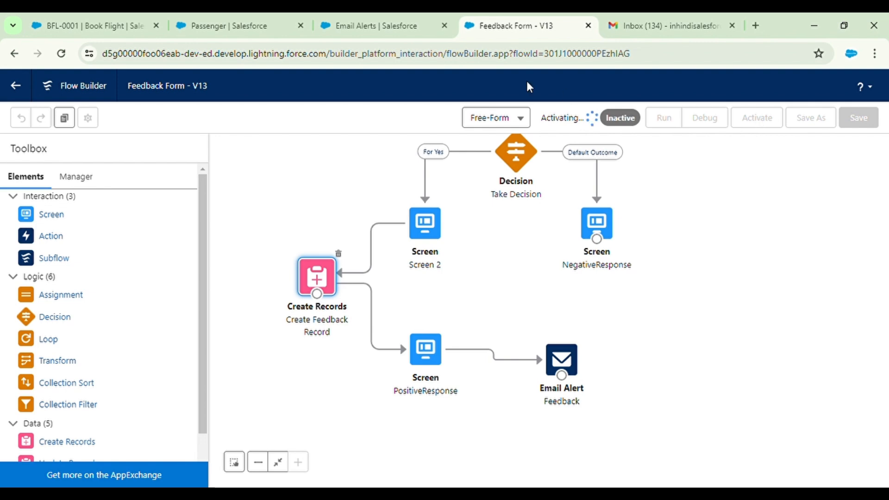
Reload booking BFL-0001, launch the Feedback form, and answer Yes to sharing feedback
left_click(78, 18)
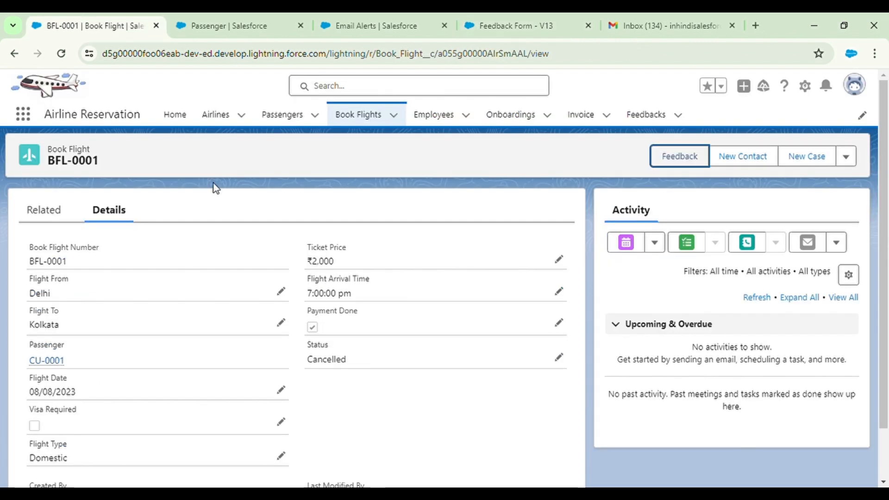
left_click(53, 61)
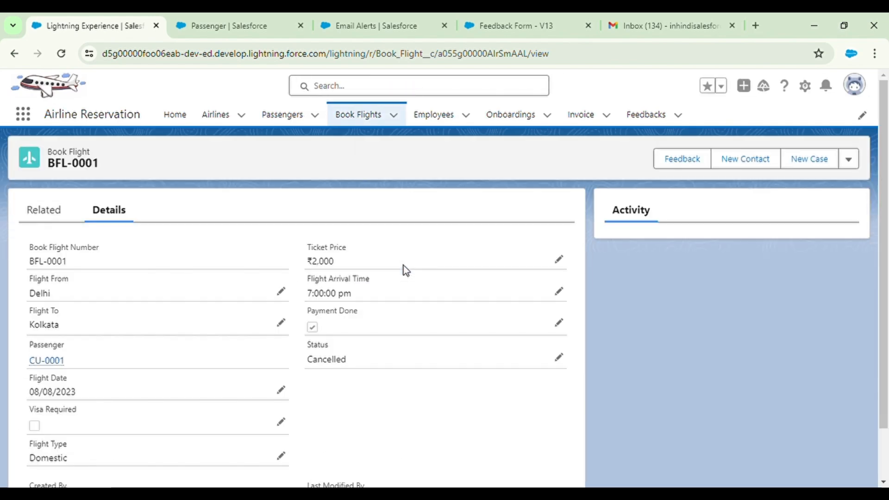
left_click(689, 163)
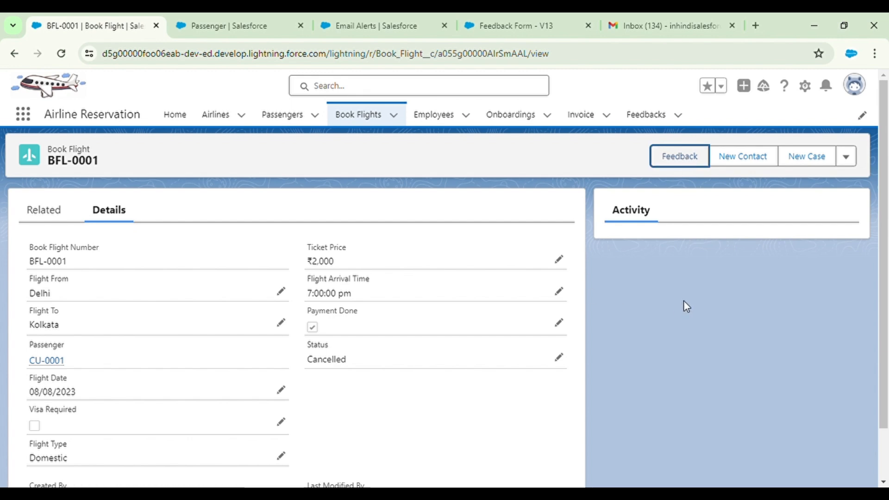
left_click(694, 151)
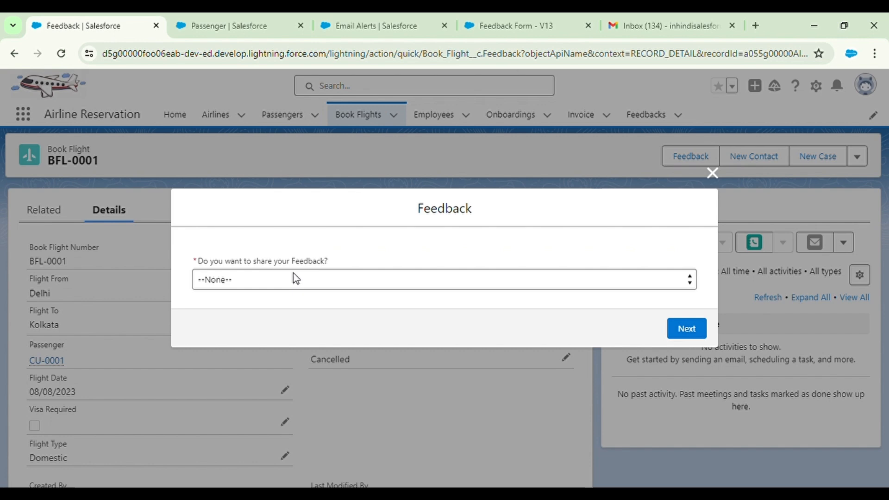
key("Down")
key("Down")
left_click(699, 327)
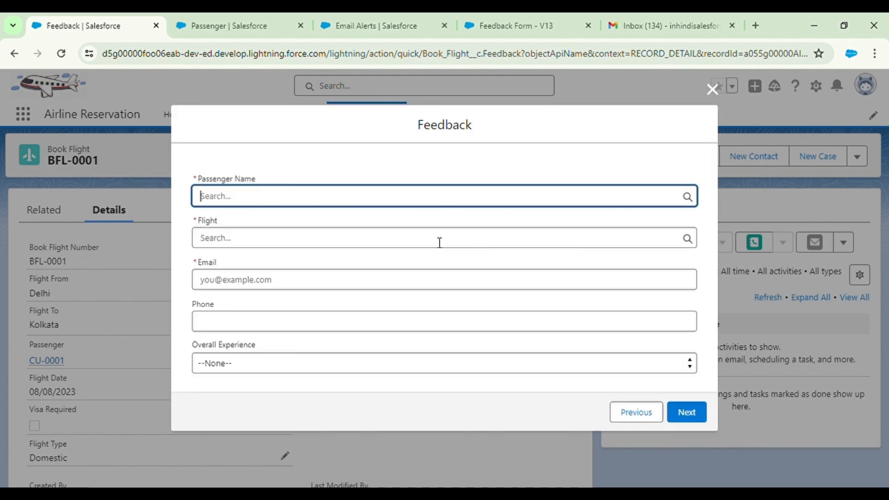
Pick the recent passenger, enter the contact e-mail and phone number, rate experience Poor, and finish
left_click(290, 201)
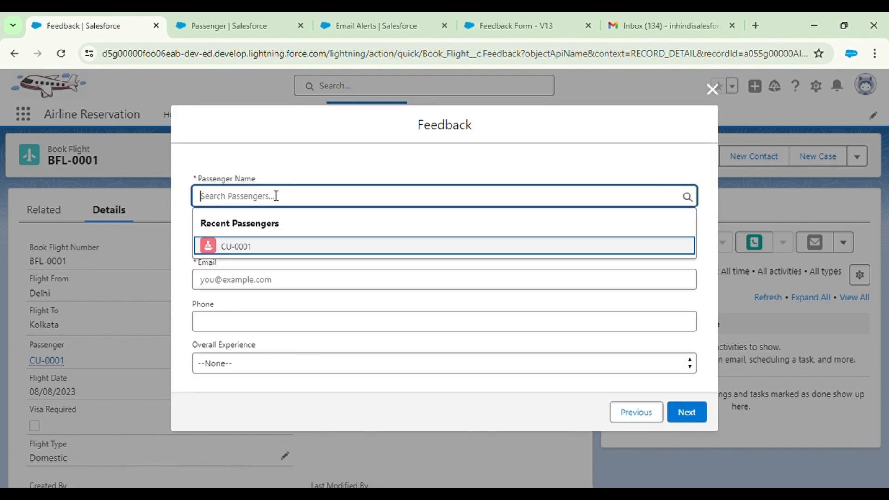
left_click(274, 246)
left_click(267, 291)
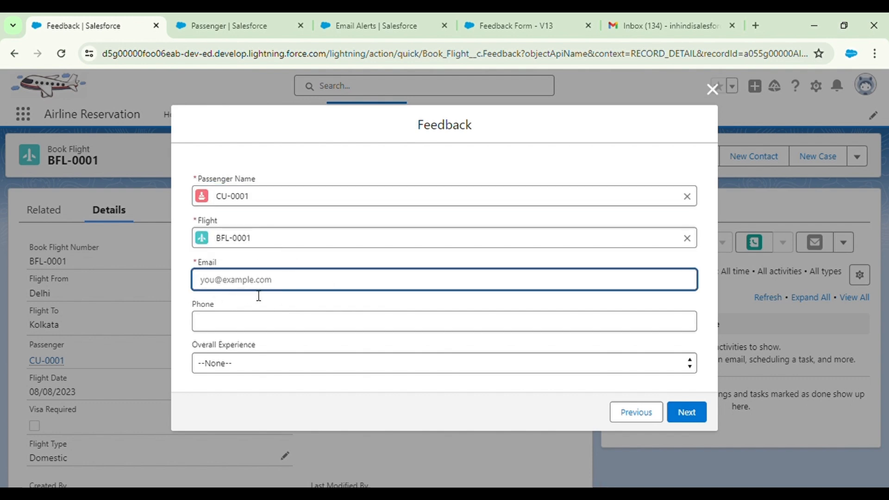
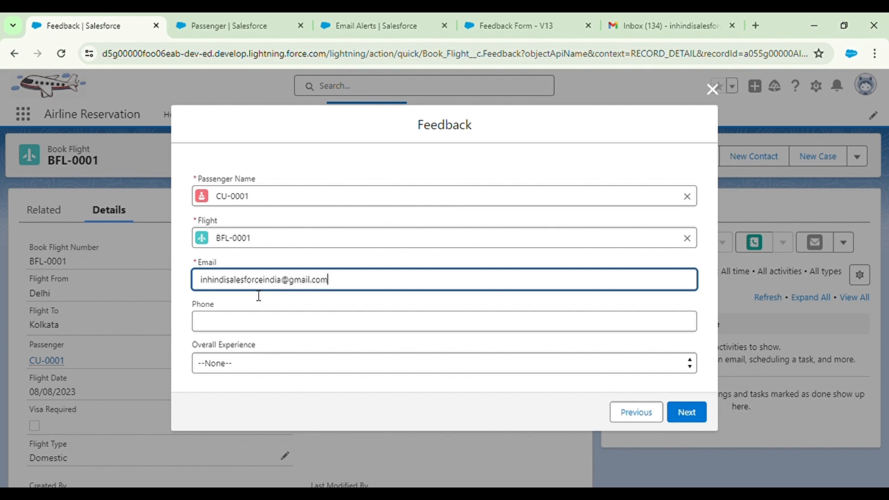
left_click(355, 300)
left_click(272, 327)
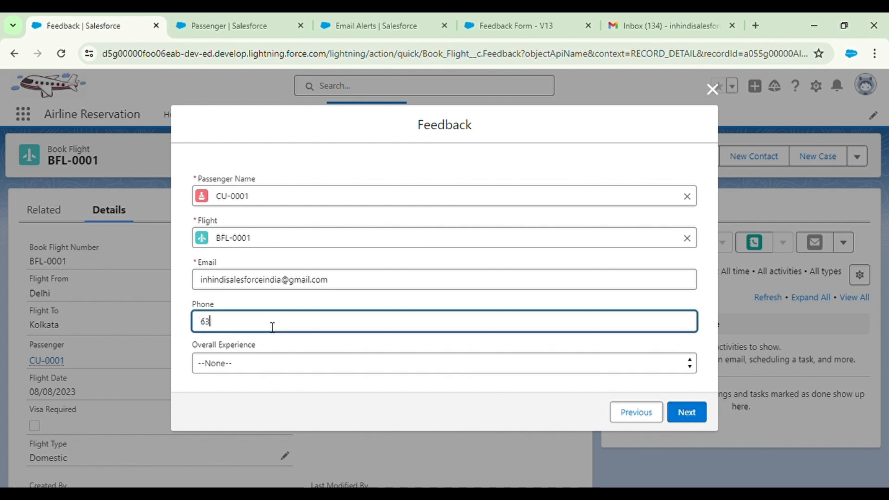
key("Tab")
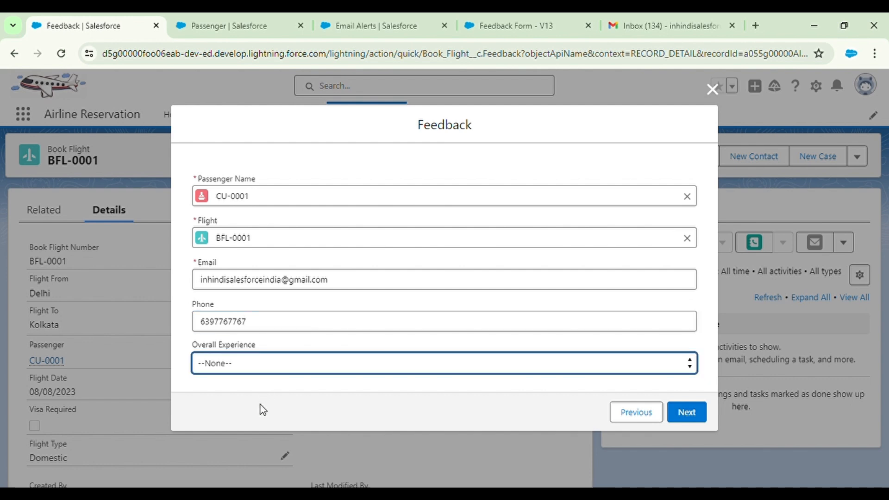
key("Down")
left_click(685, 412)
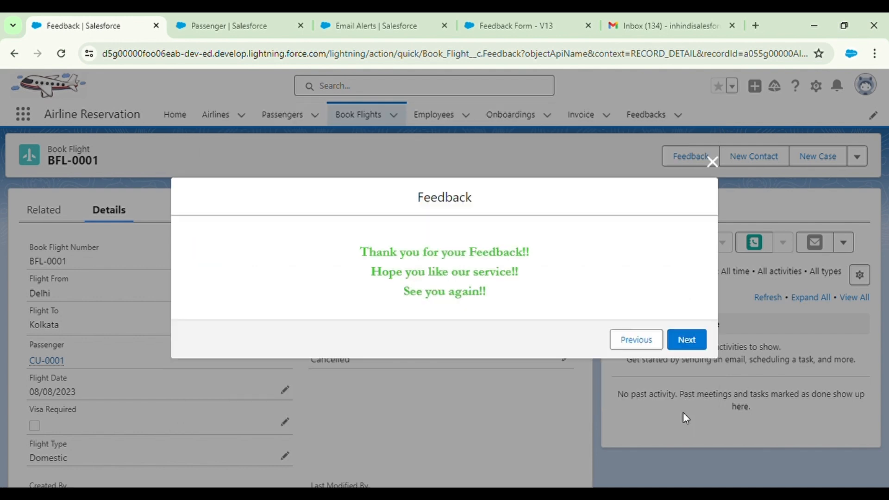
left_click(684, 335)
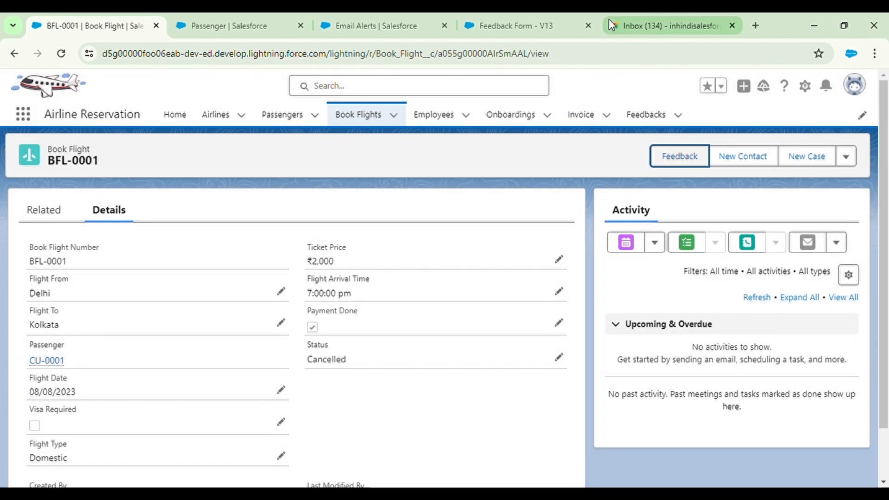
Reload Gmail, open the new Feedback email, mark it Looks safe, and return to Feedback Form V13
left_click(626, 13)
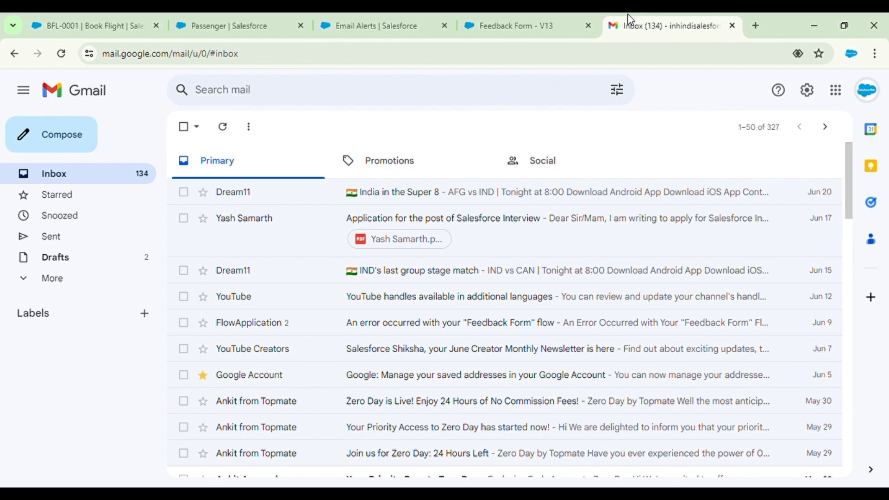
left_click(61, 53)
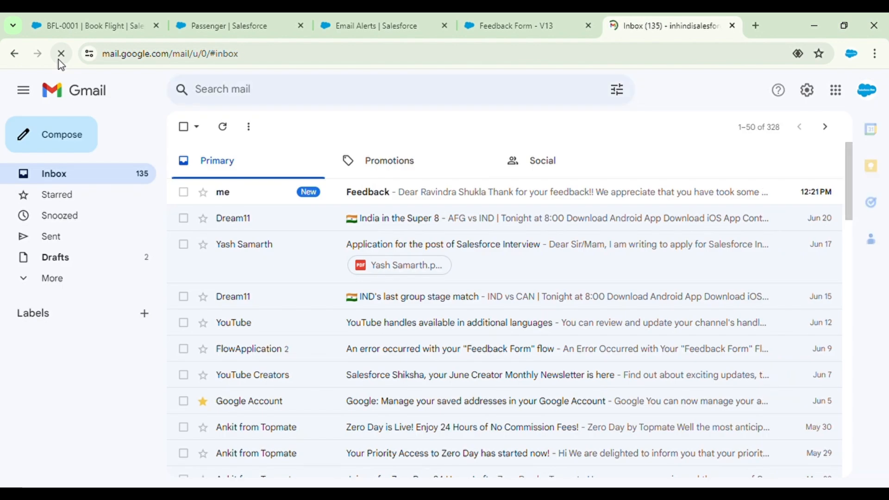
left_click(297, 199)
left_click(341, 318)
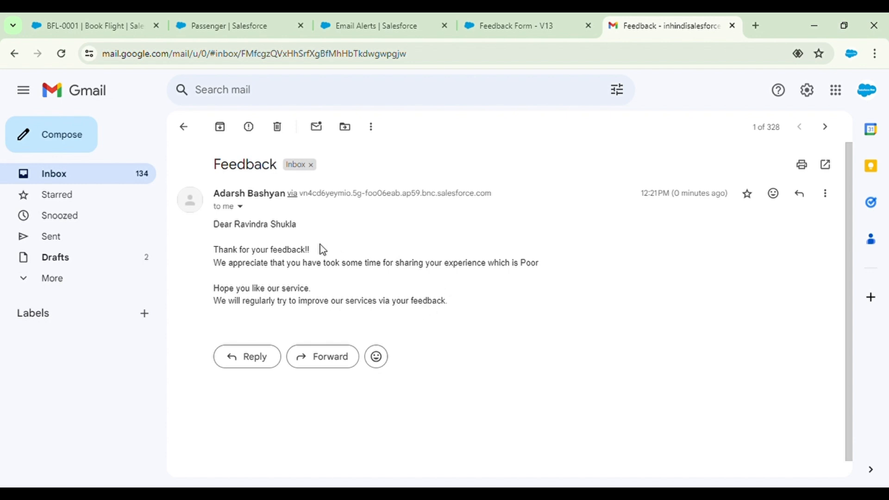
left_click(491, 24)
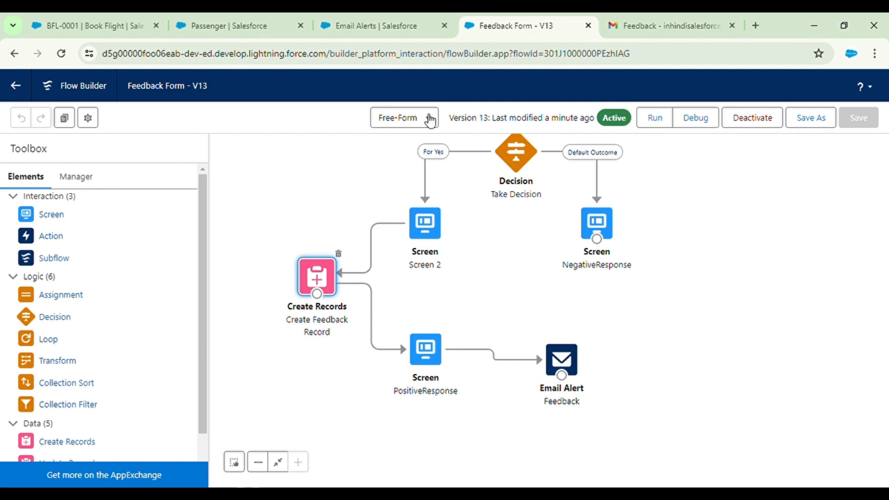
Open feedback F-0003 from BFL-0001's Related Feedbacks list, then its linked passenger record
left_click(218, 25)
left_click(105, 19)
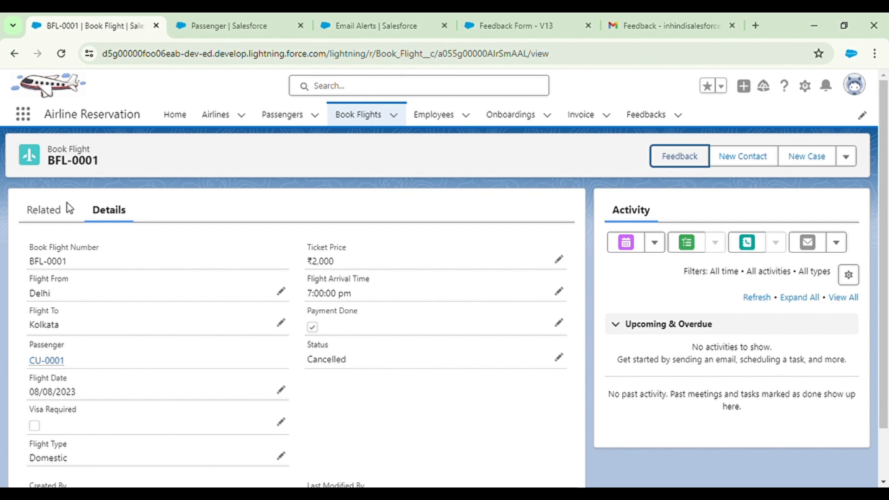
left_click(50, 210)
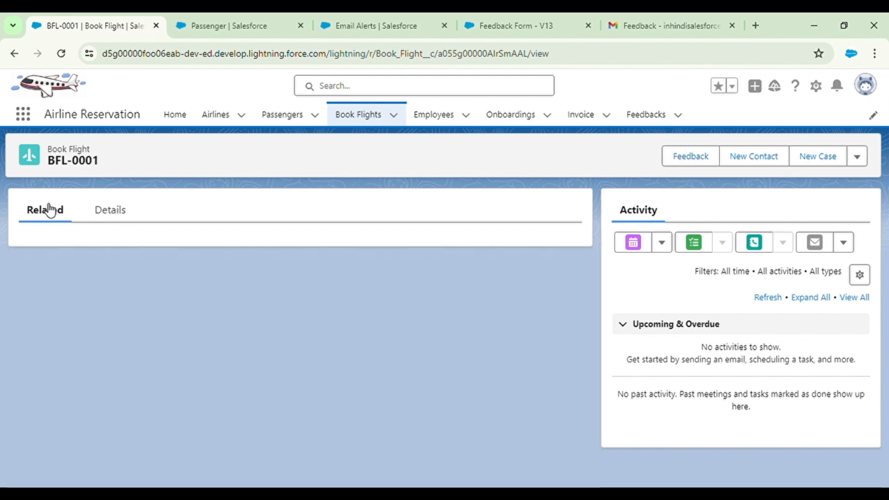
scroll(121, 301, "down", 5)
scroll(121, 301, "down", 3)
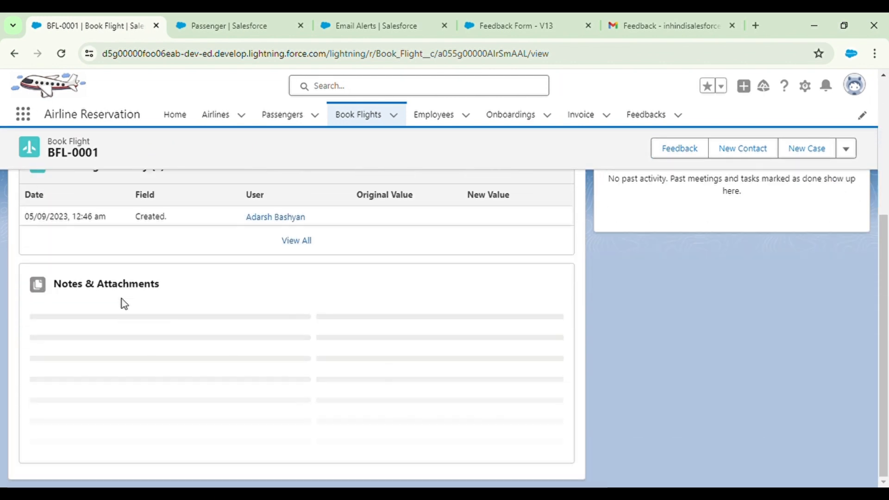
scroll(204, 379, "down", 4)
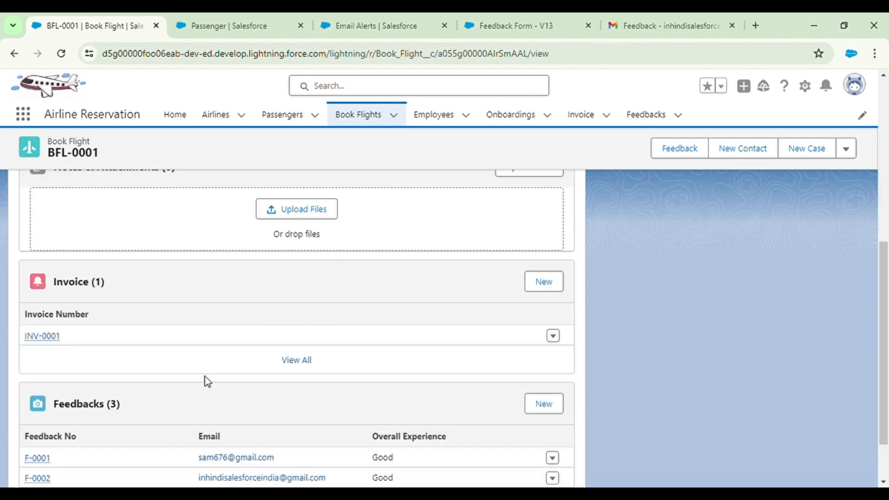
left_click(37, 451)
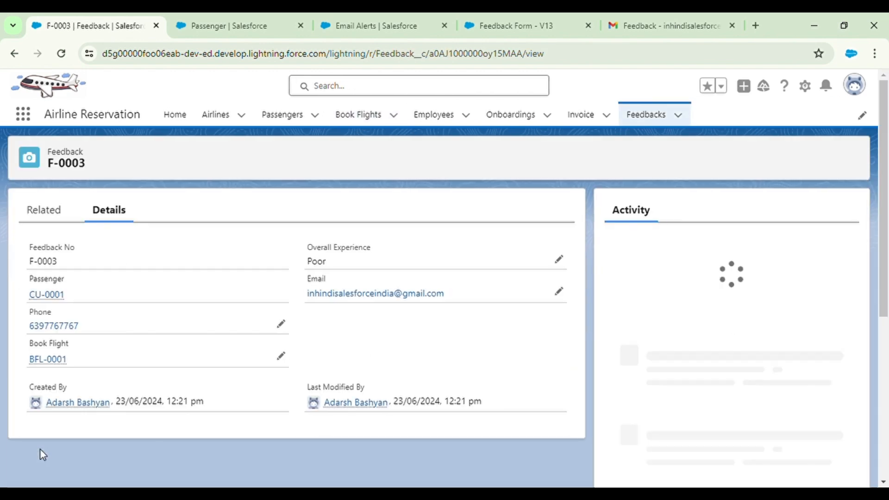
left_click(49, 296)
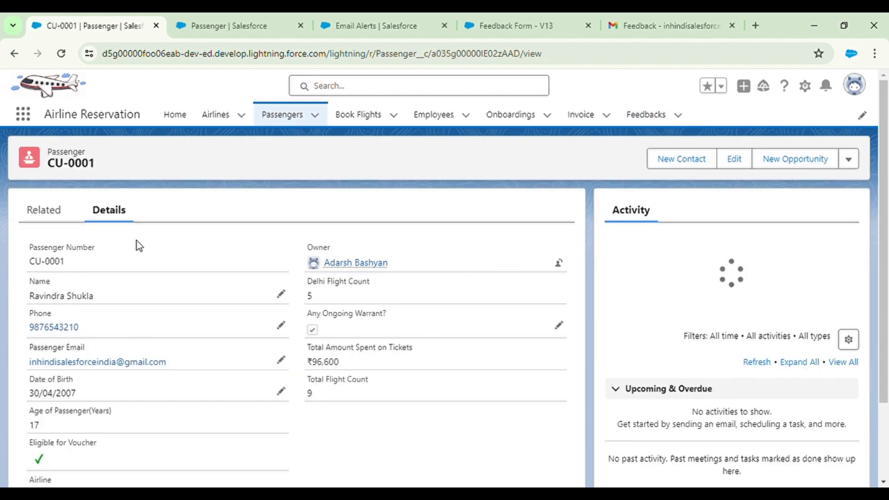